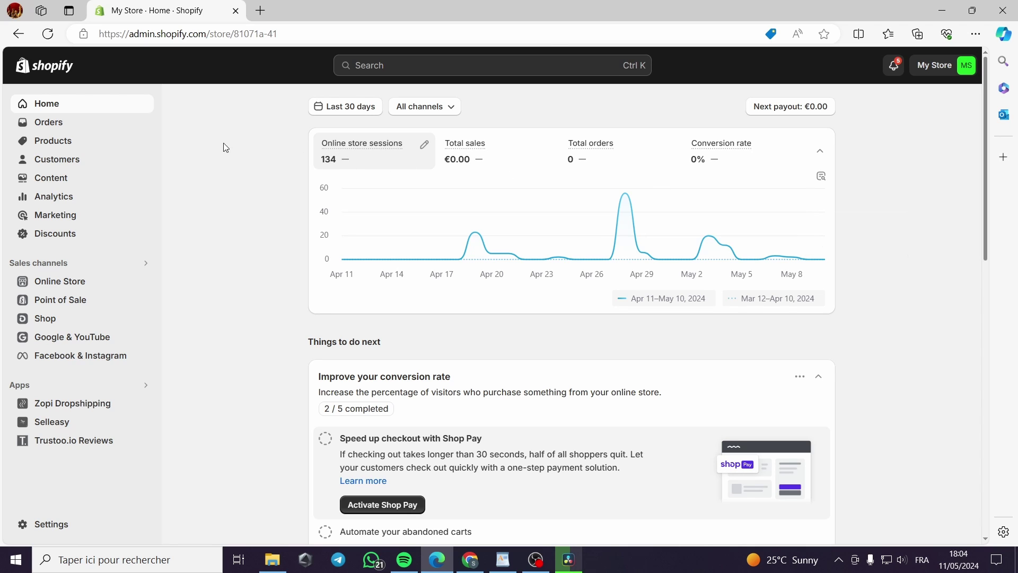
Open the Products list in the Shopify admin.
left_click(139, 146)
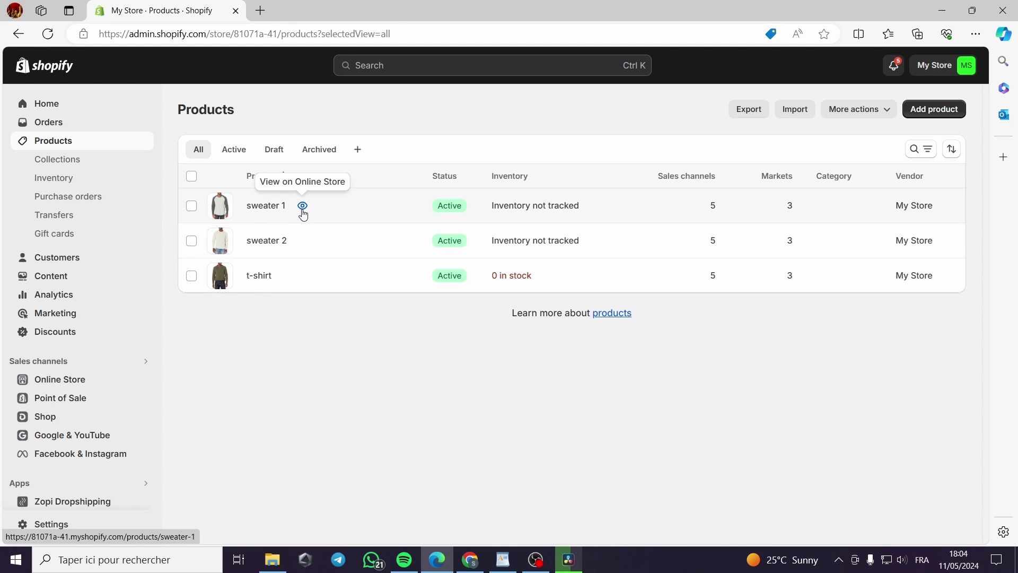
View sweater 1's live storefront page in a new tab and scroll through it.
left_click(302, 206)
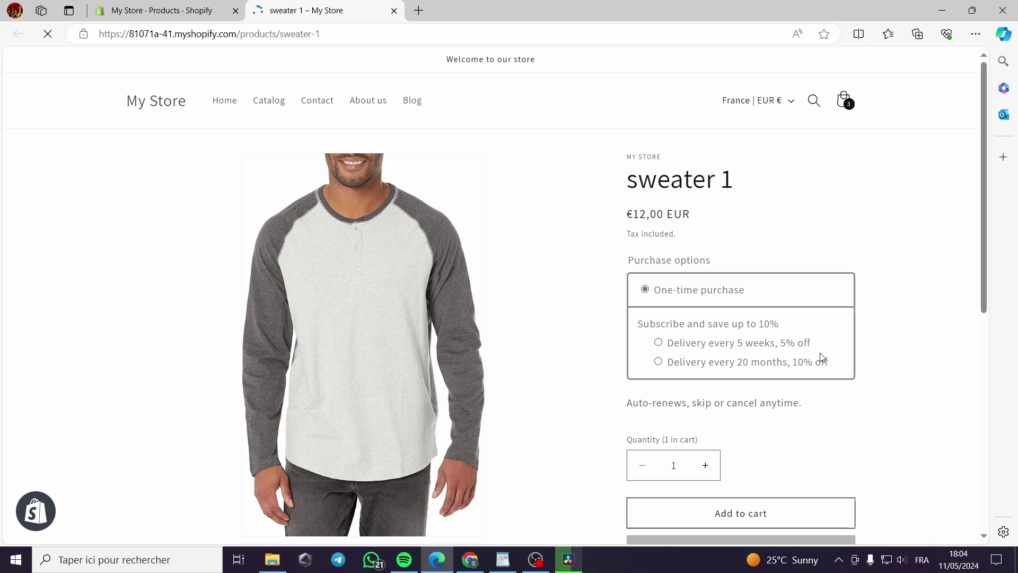
scroll(821, 357, "down", 1)
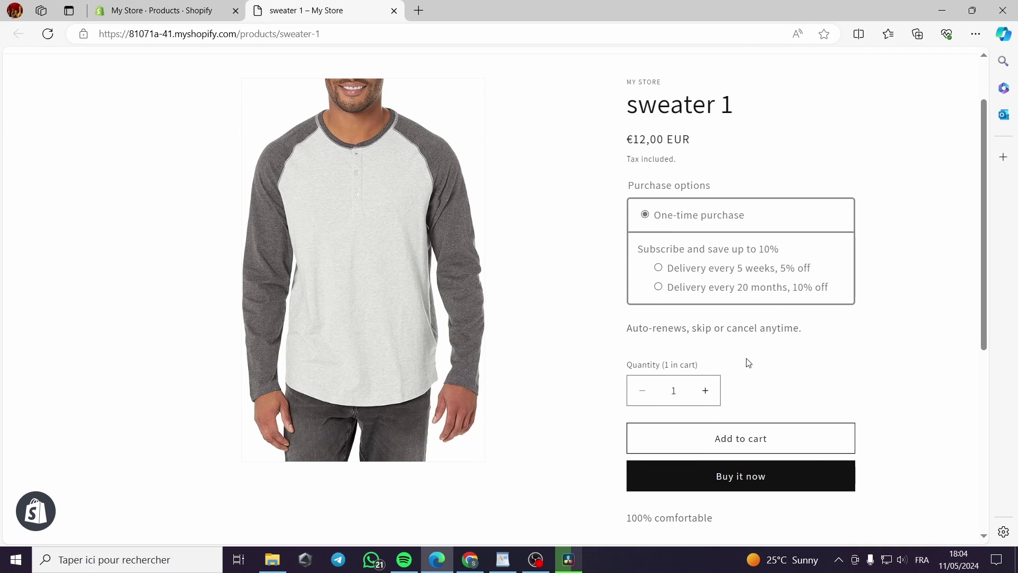
scroll(784, 370, "up", 1)
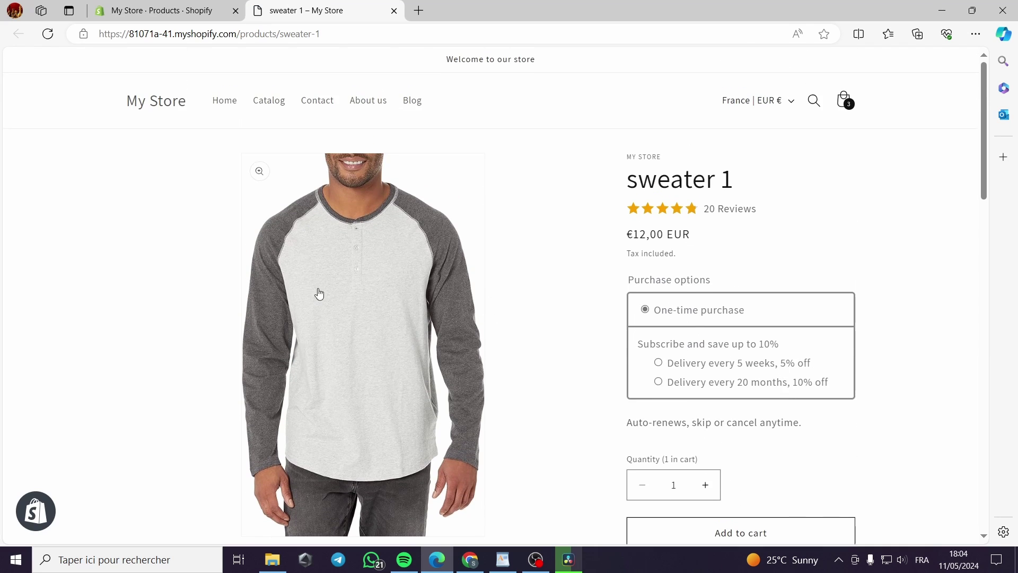
scroll(318, 291, "down", 1)
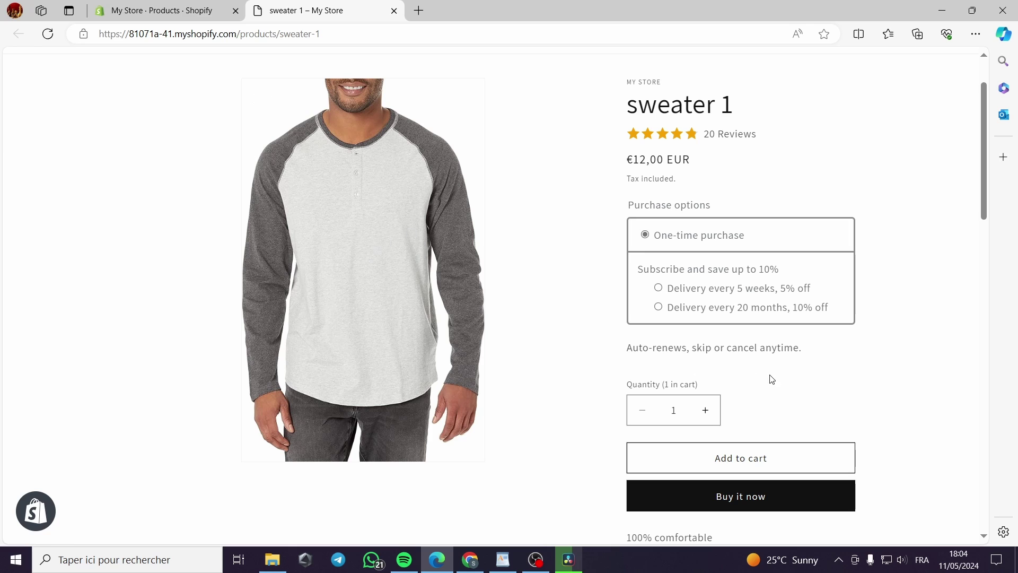
scroll(679, 266, "up", 2)
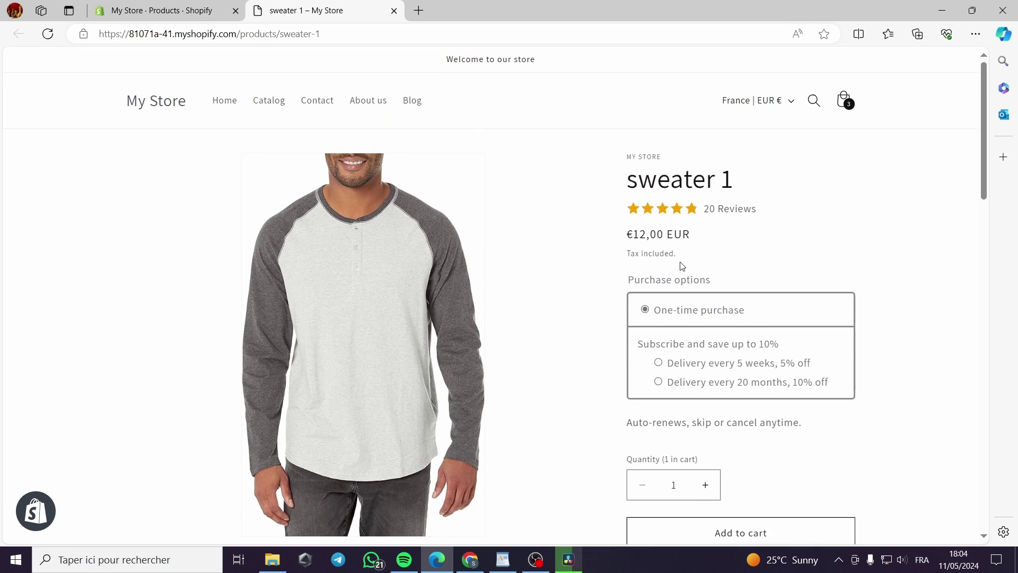
scroll(643, 364, "down", 2)
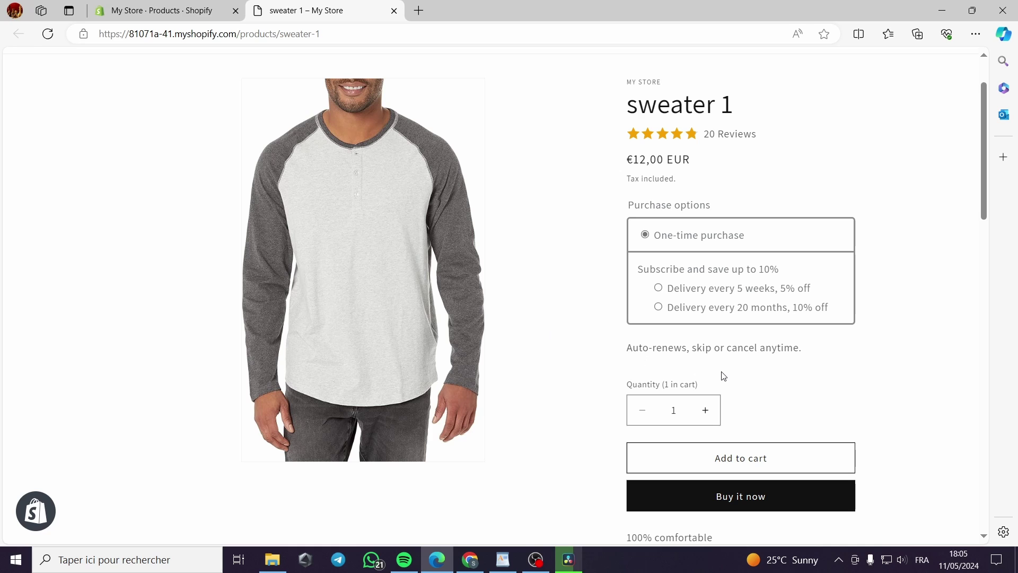
scroll(711, 345, "up", 2)
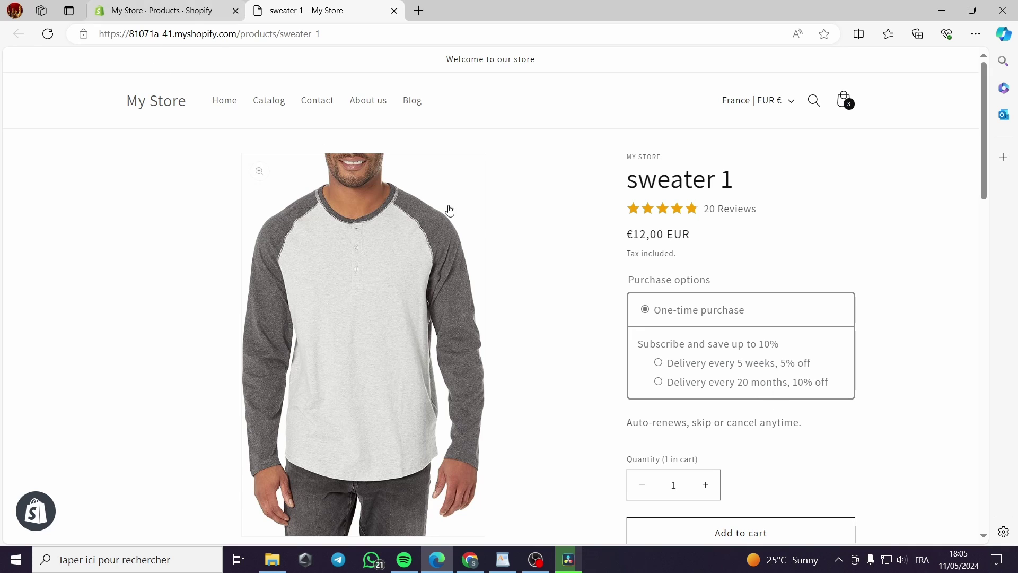
Return to the admin tab and go to the Home dashboard.
left_click(166, 12)
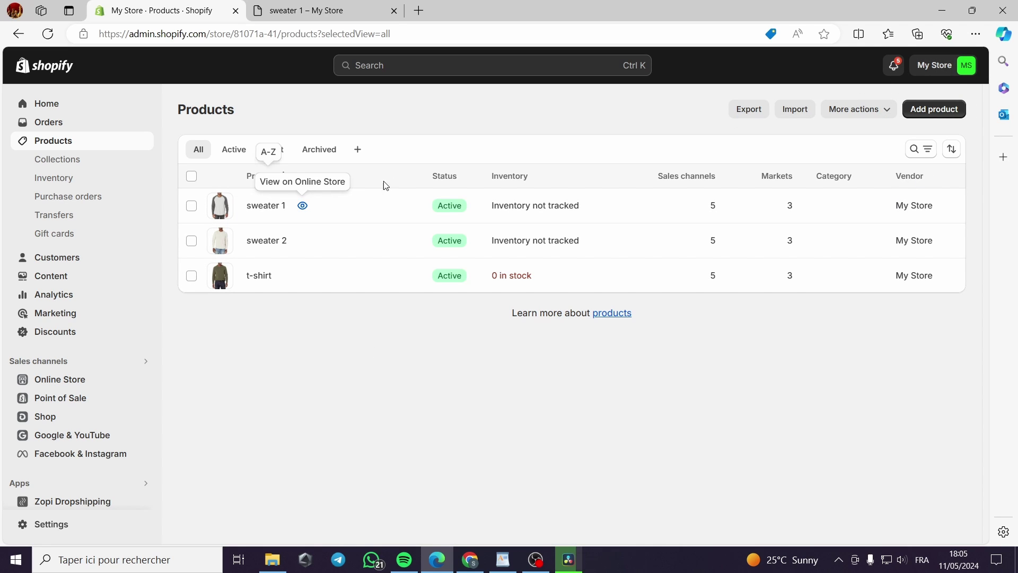
left_click(48, 104)
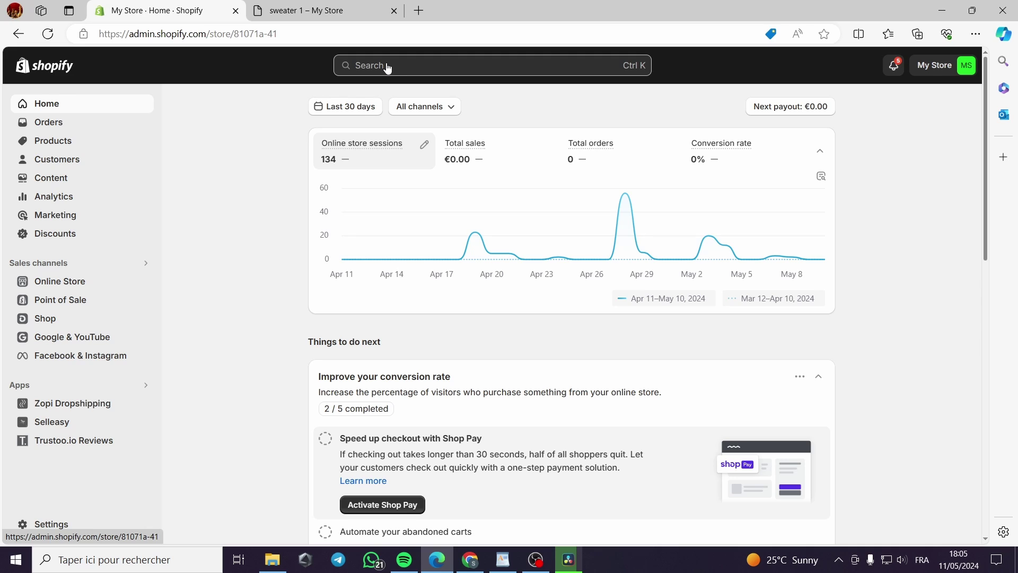
Search 'globo' from the admin search bar in the Shopify App Store.
left_click(388, 68)
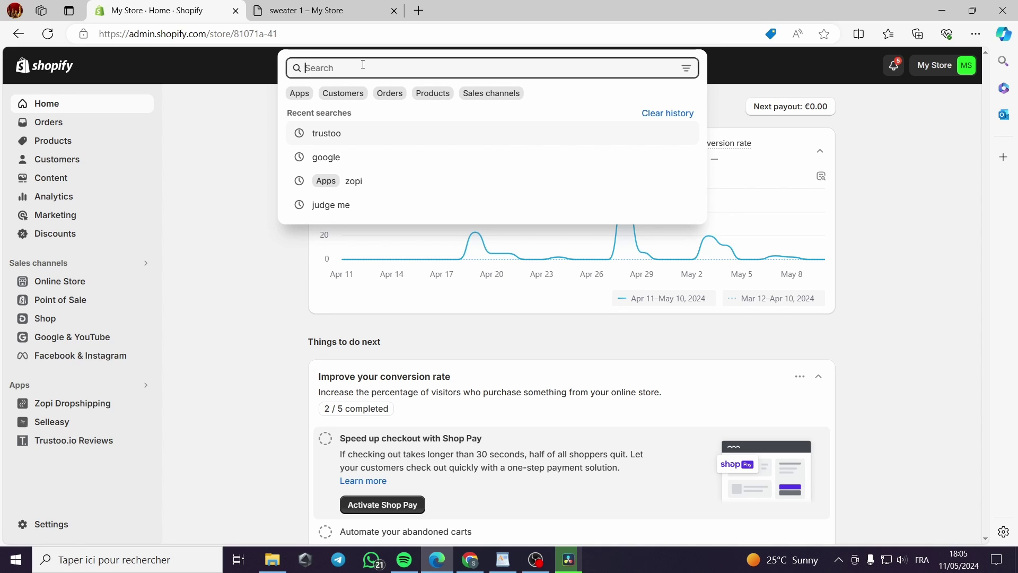
type("globo")
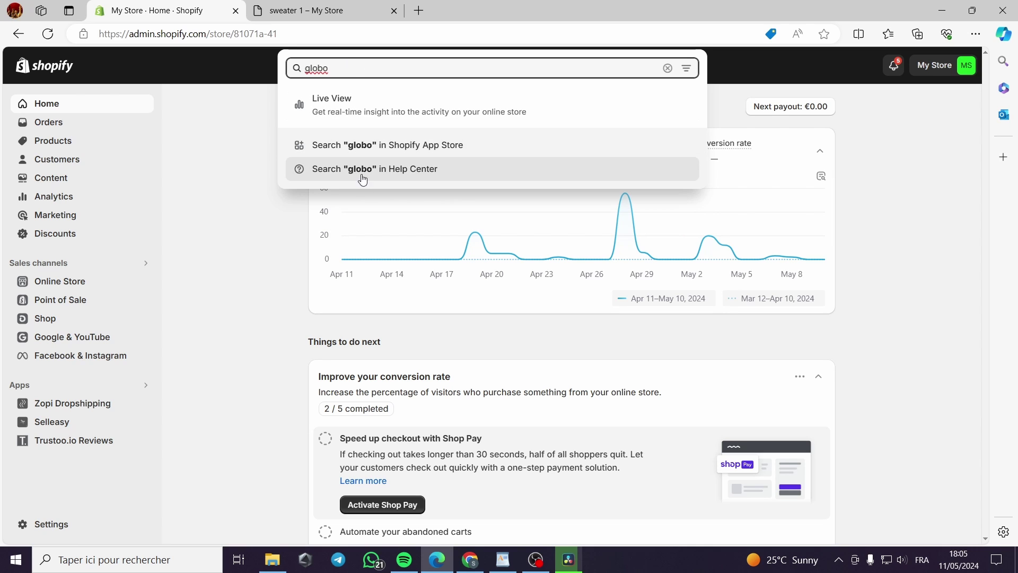
left_click(430, 155)
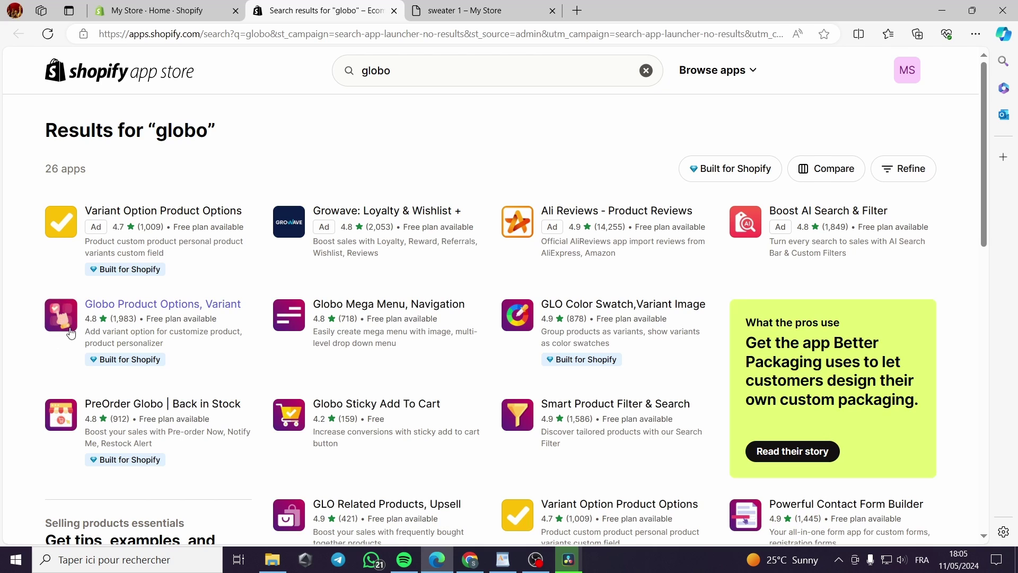
Start installing Globo Product Options, Variant, then close the App Store tab.
left_click(141, 306)
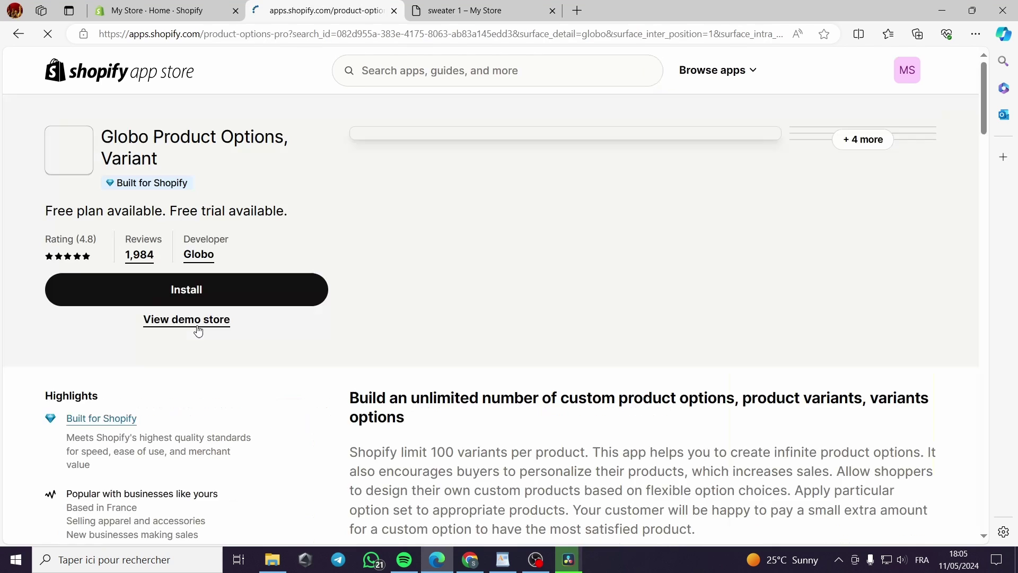
left_click(185, 290)
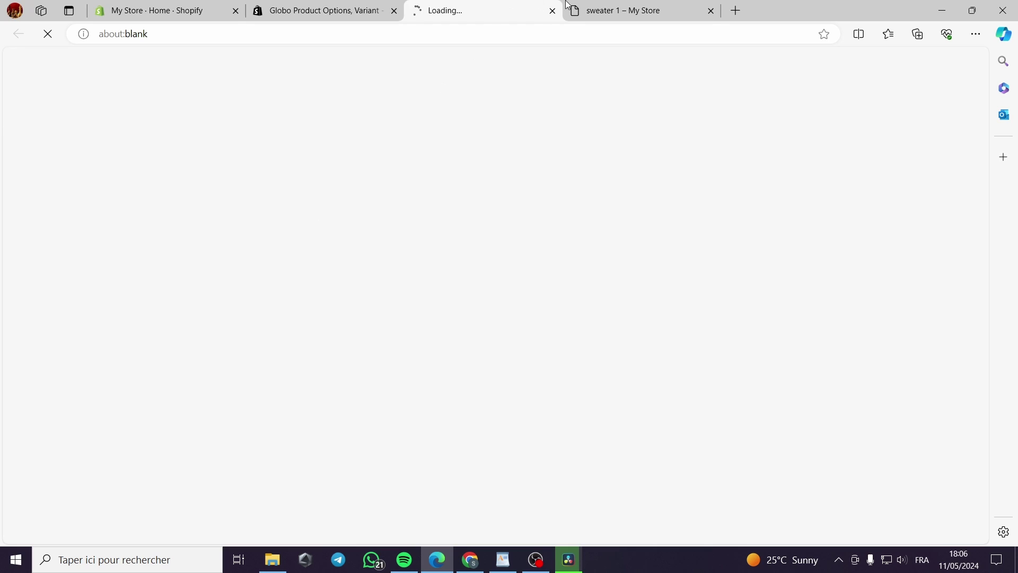
left_click(332, 17)
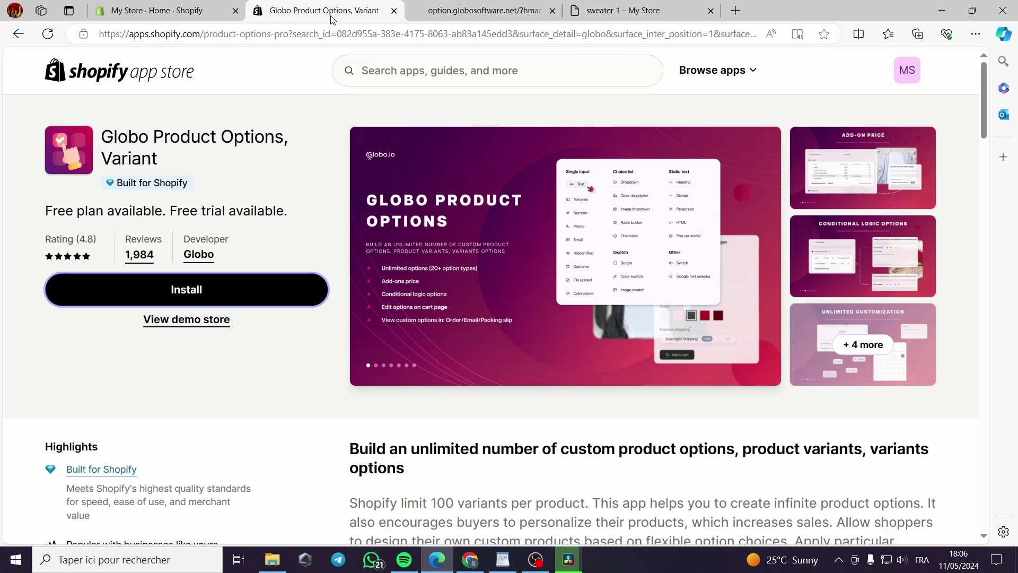
left_click(394, 11)
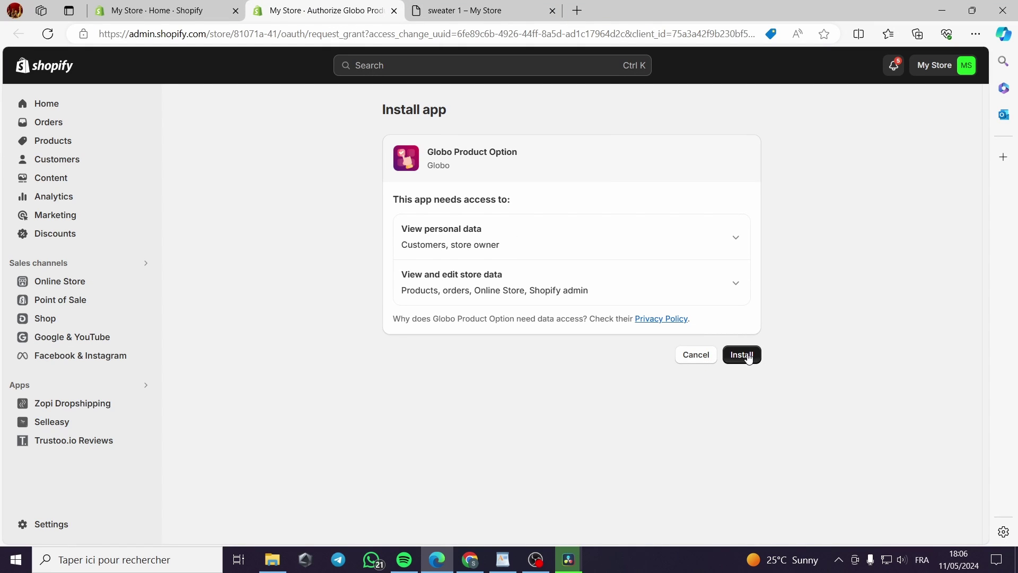
Approve the Globo Product Option install on the permissions page.
left_click(747, 357)
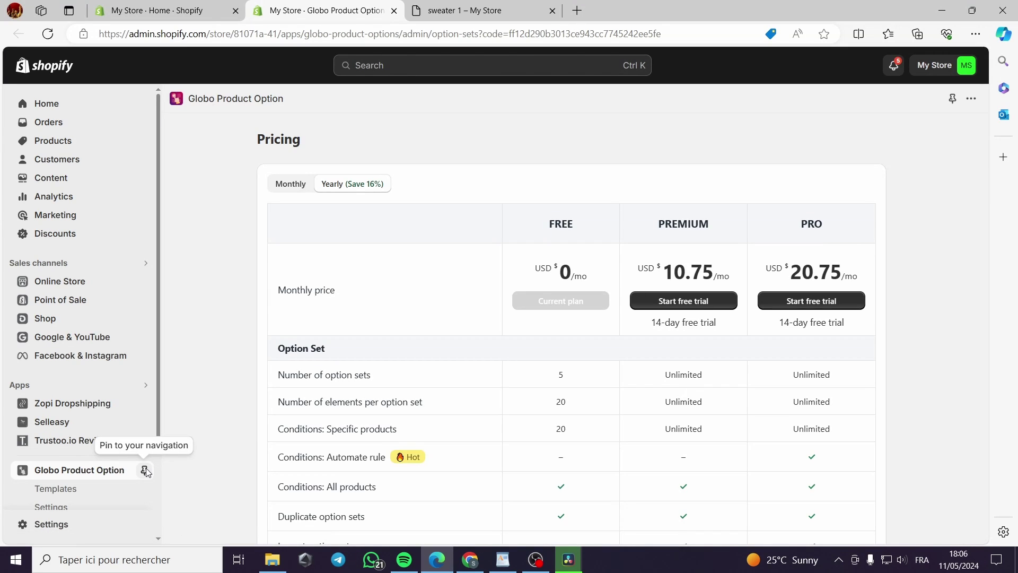
Pin Globo Product Option to the sidebar and continue on the Free plan.
left_click(144, 470)
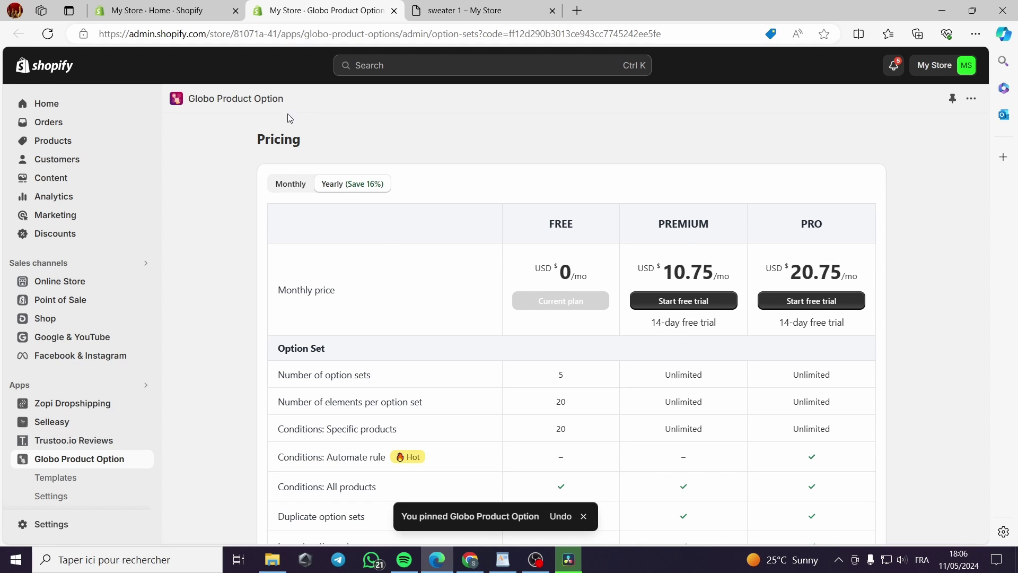
scroll(522, 286, "down", 3)
scroll(528, 291, "down", 10)
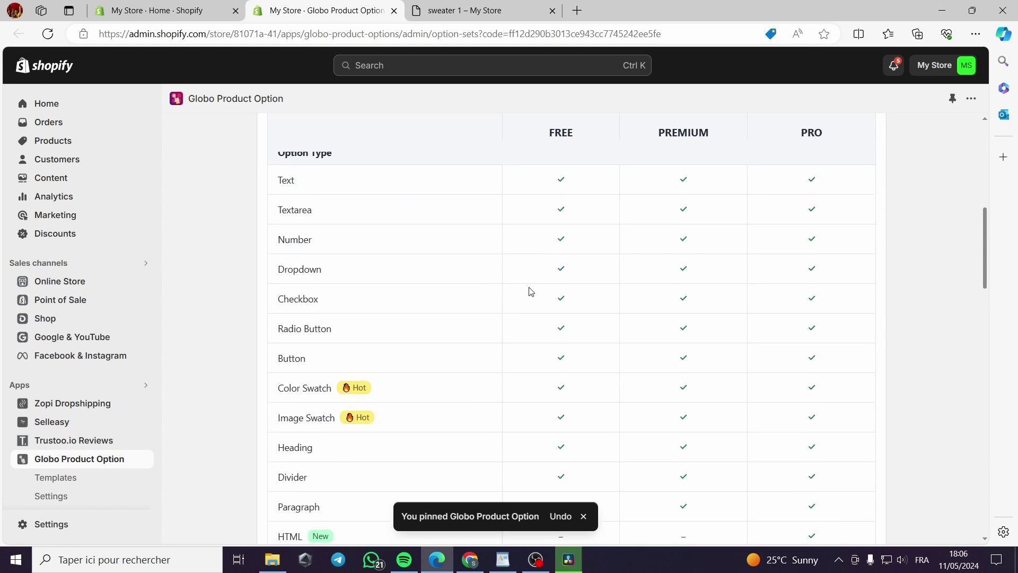
scroll(592, 142, "down", 12)
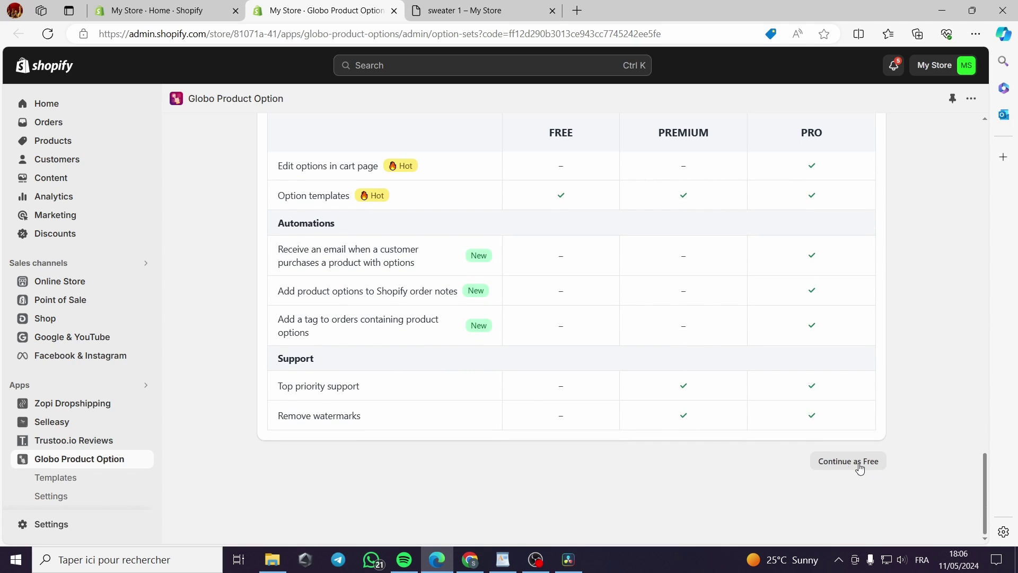
left_click(864, 466)
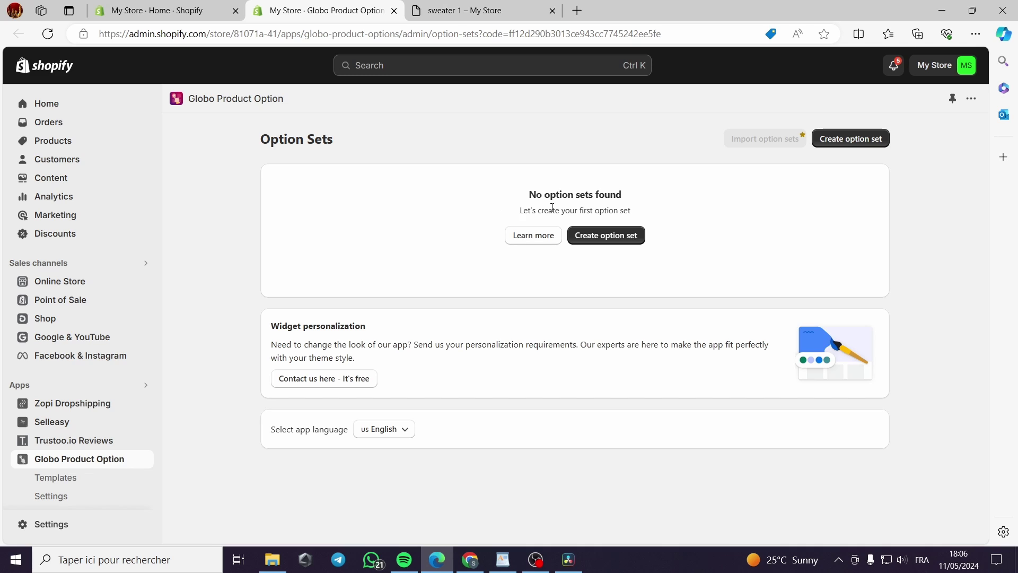
Start a new option set, skip the Option Templates gallery, and open the element list.
left_click(597, 237)
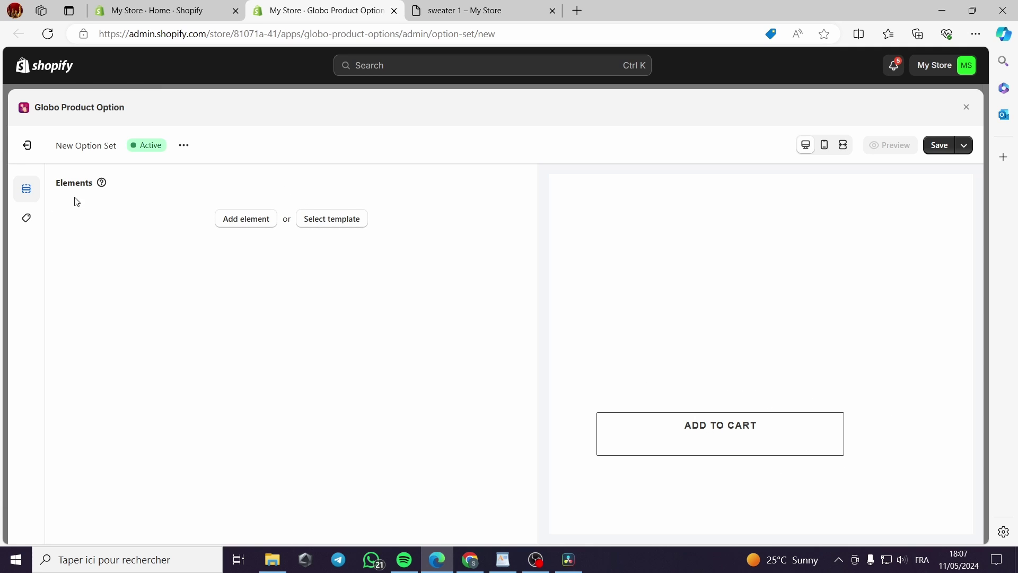
left_click(238, 224)
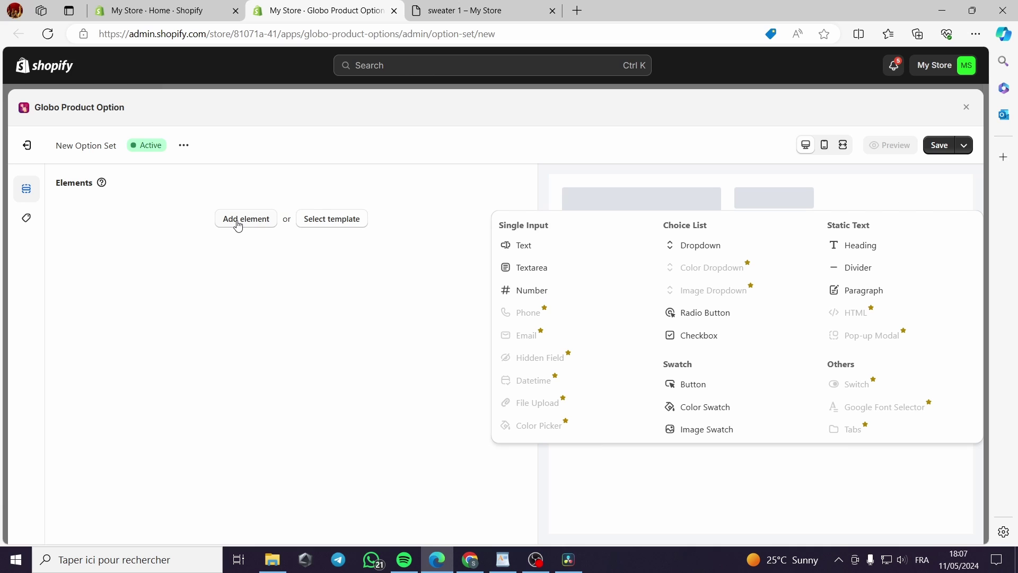
left_click(333, 224)
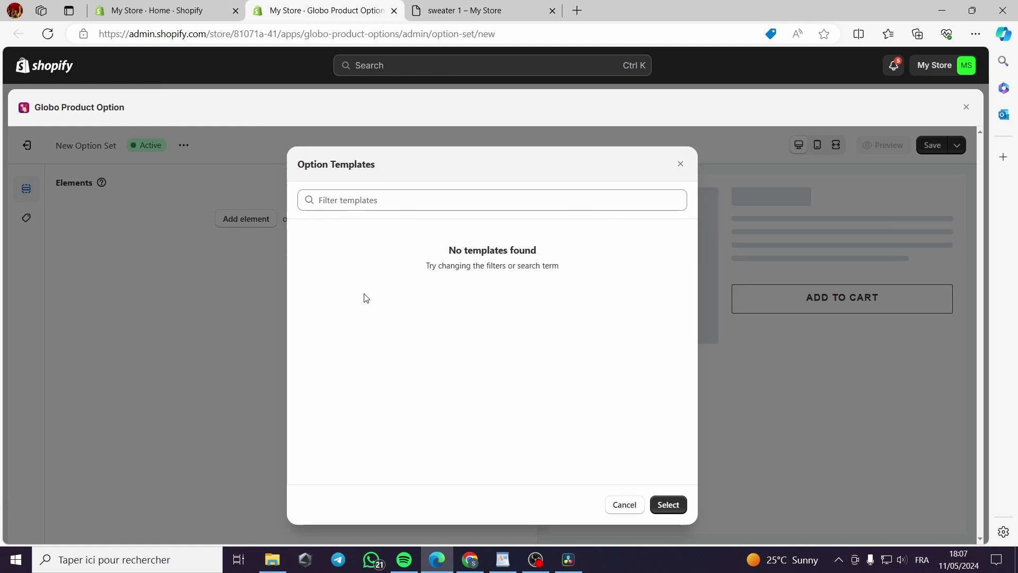
left_click(368, 196)
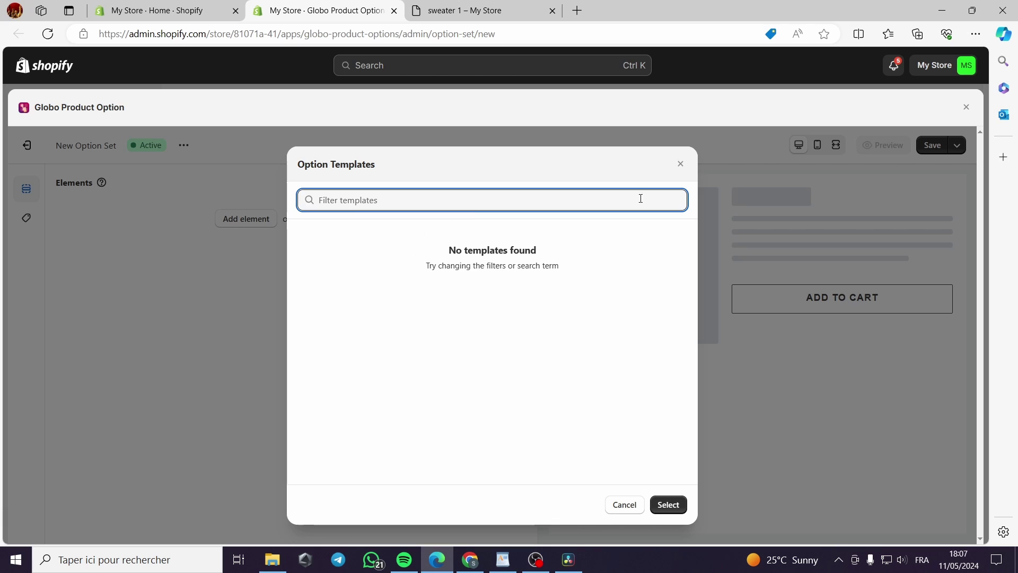
left_click(680, 163)
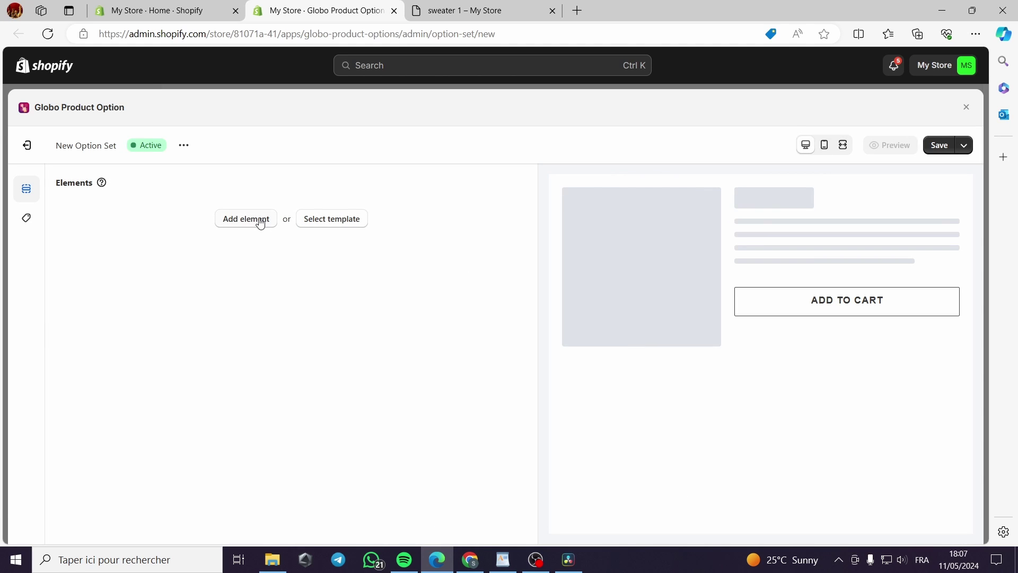
left_click(260, 224)
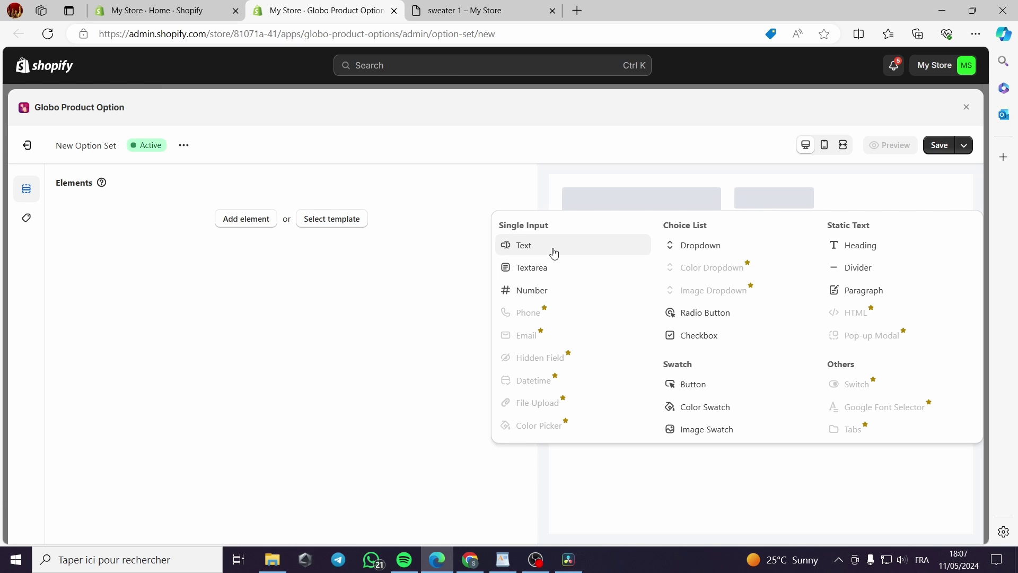
Add a Single Input Text element (text-1) and open its settings.
left_click(522, 247)
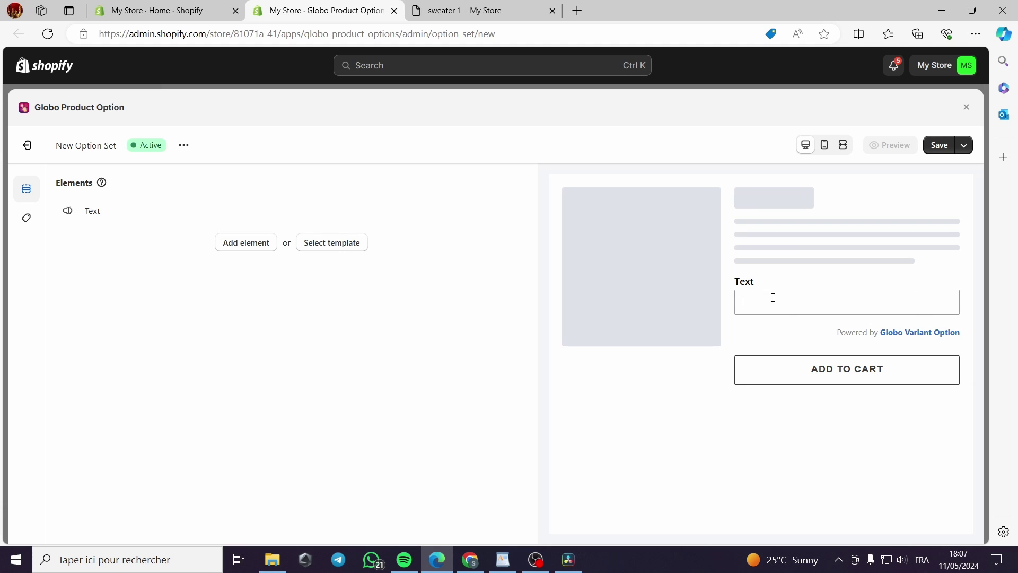
left_click(91, 210)
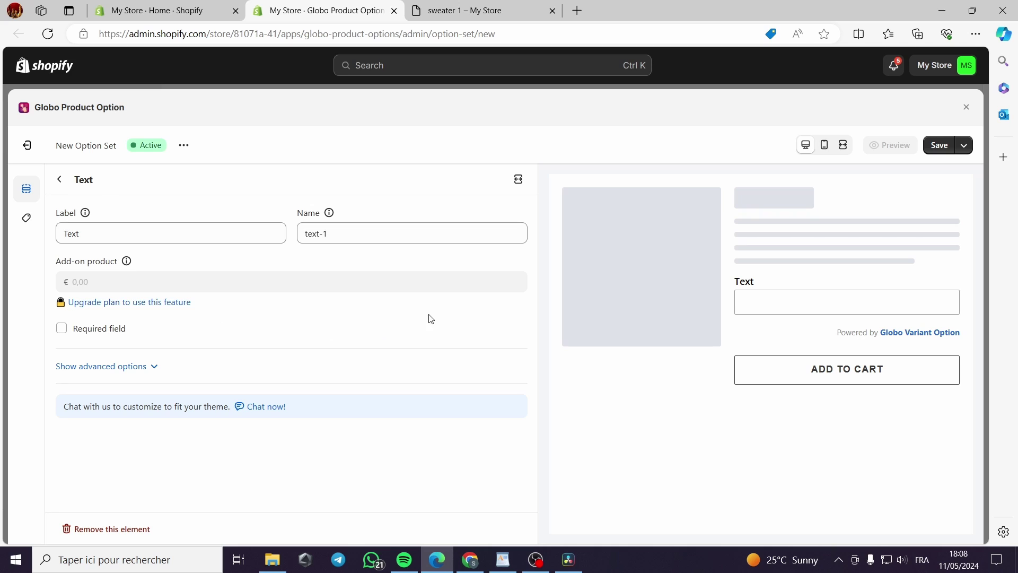
Change the Text label to 'Name a charachter that youwant to see on the hoodie' and check the preview.
left_click(217, 232)
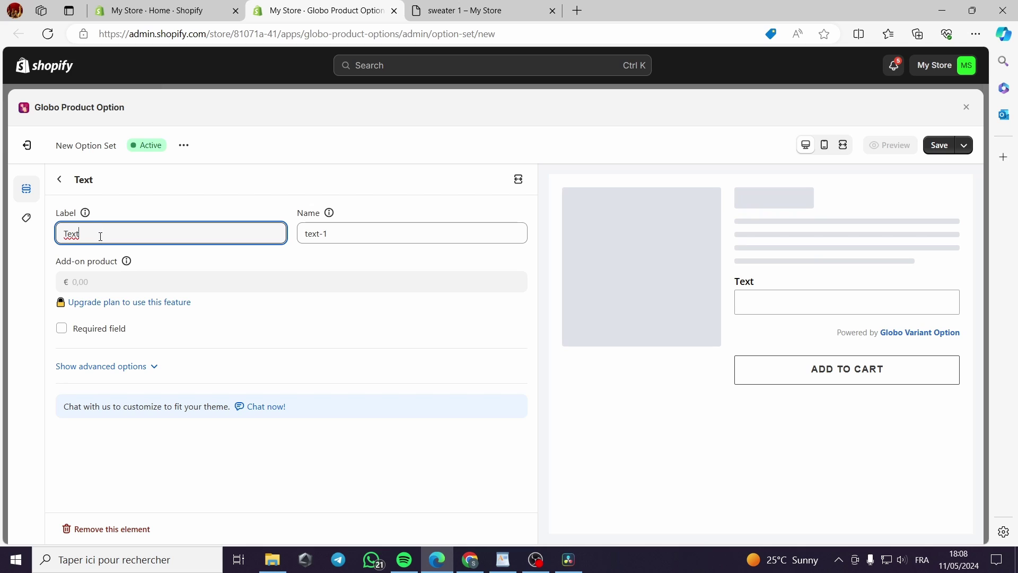
left_click_drag(100, 236, 50, 240)
type("Wha")
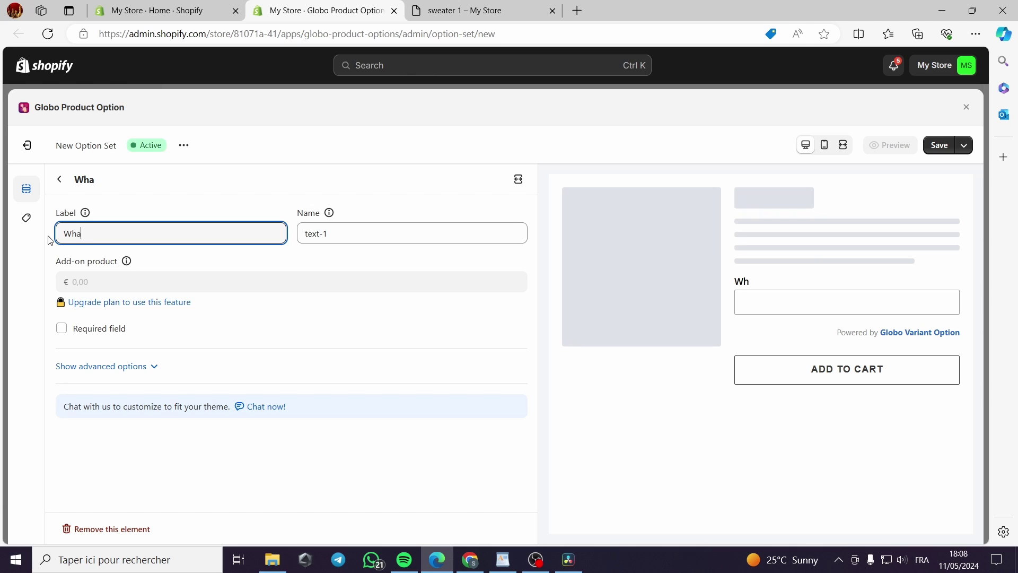
type("t do you ")
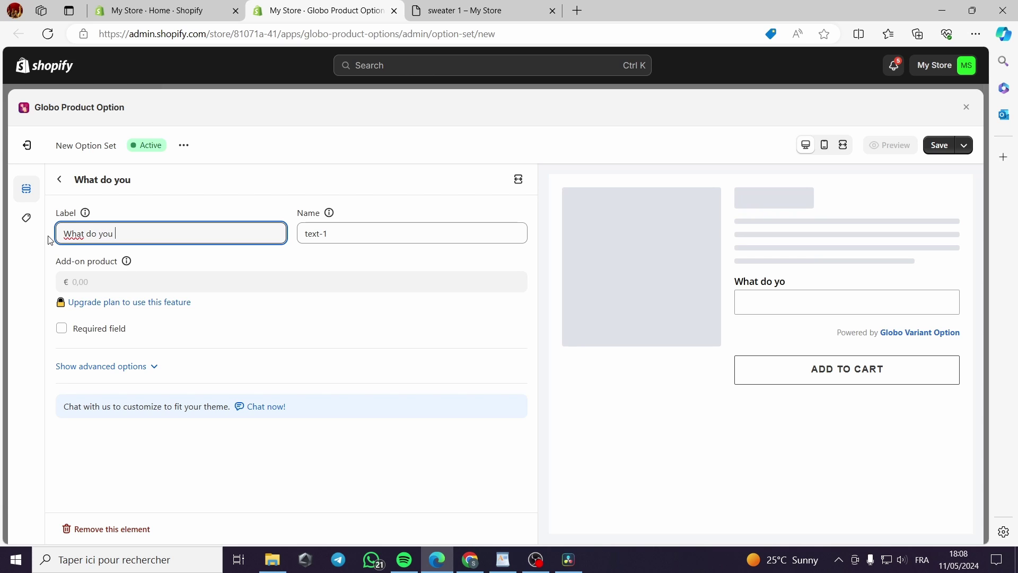
type("wan")
key("BackSpace")
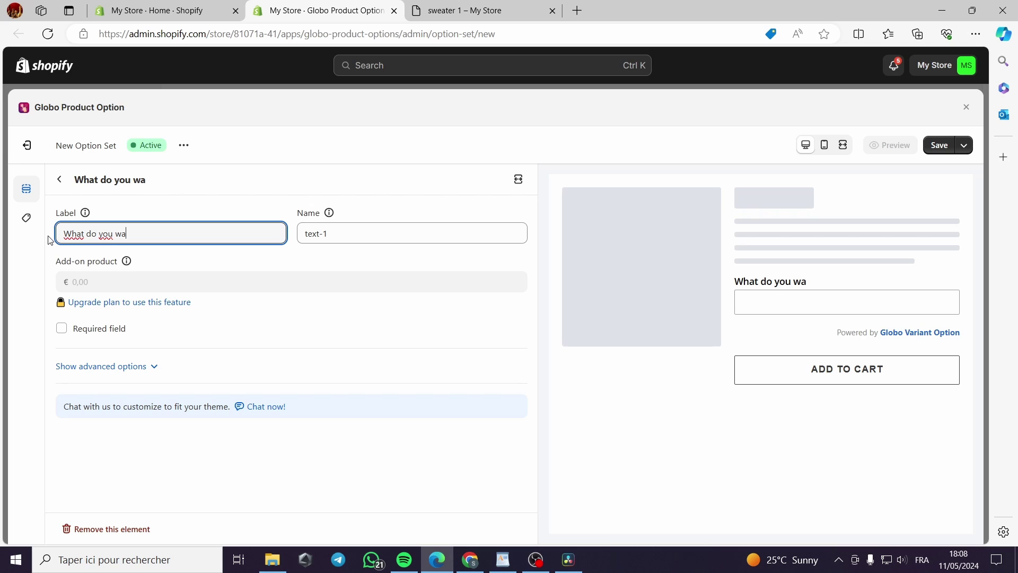
key("BackSpace")
key("BackSpace")
key("BackSpace")
key("BackSpace")
key("BackSpace")
key("BackSpace")
key("BackSpace")
key("BackSpace")
key("BackSpace")
key("BackSpace")
key("BackSpace")
key("BackSpace")
key("BackSpace")
key("BackSpace")
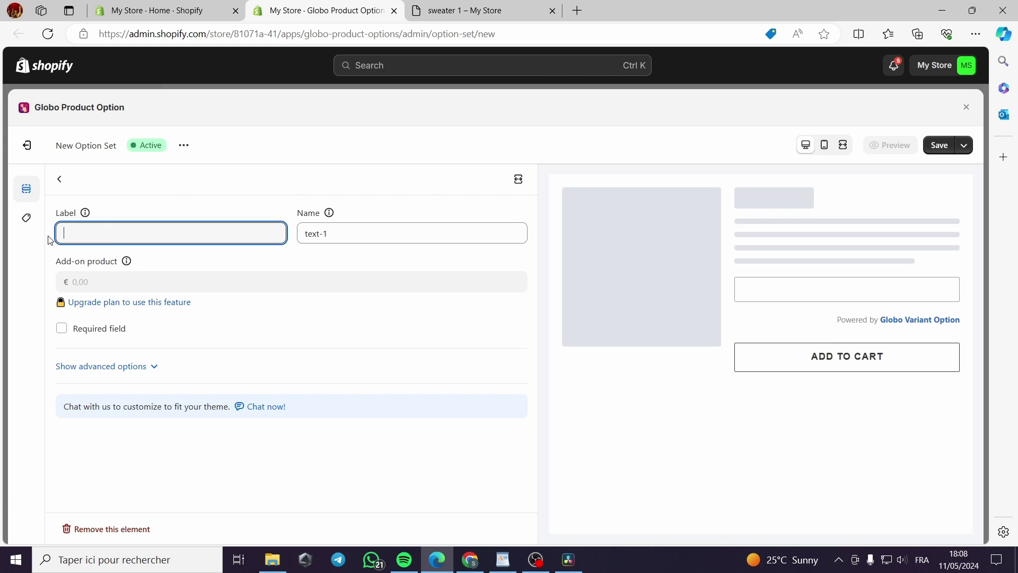
type("Do")
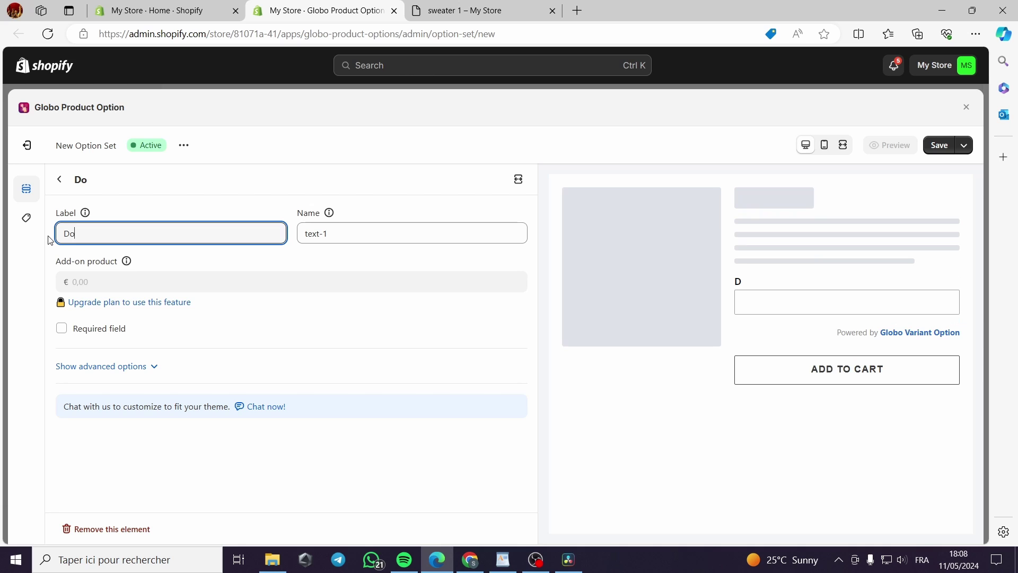
type(" you want a design")
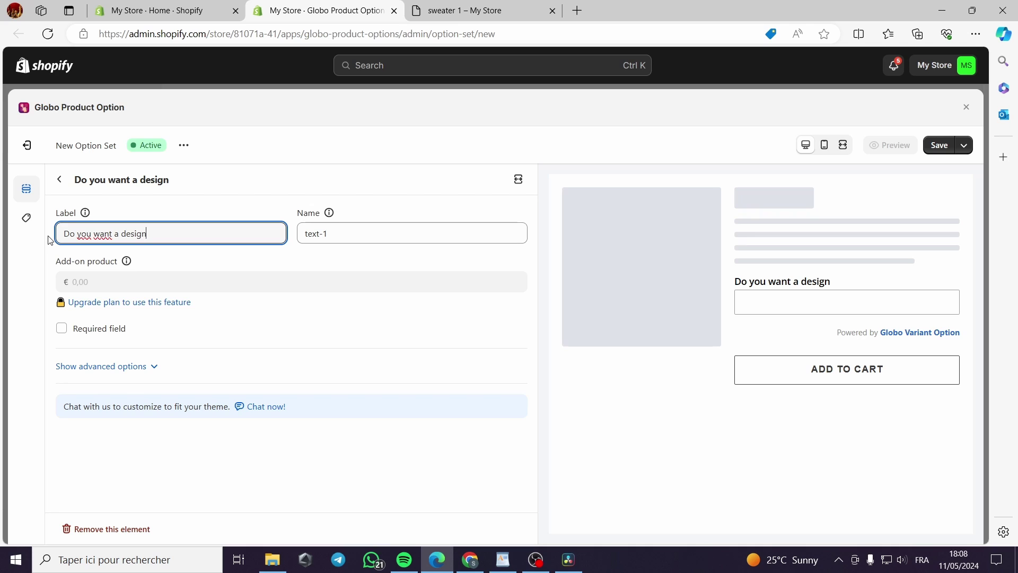
left_click_drag(160, 232, 61, 233)
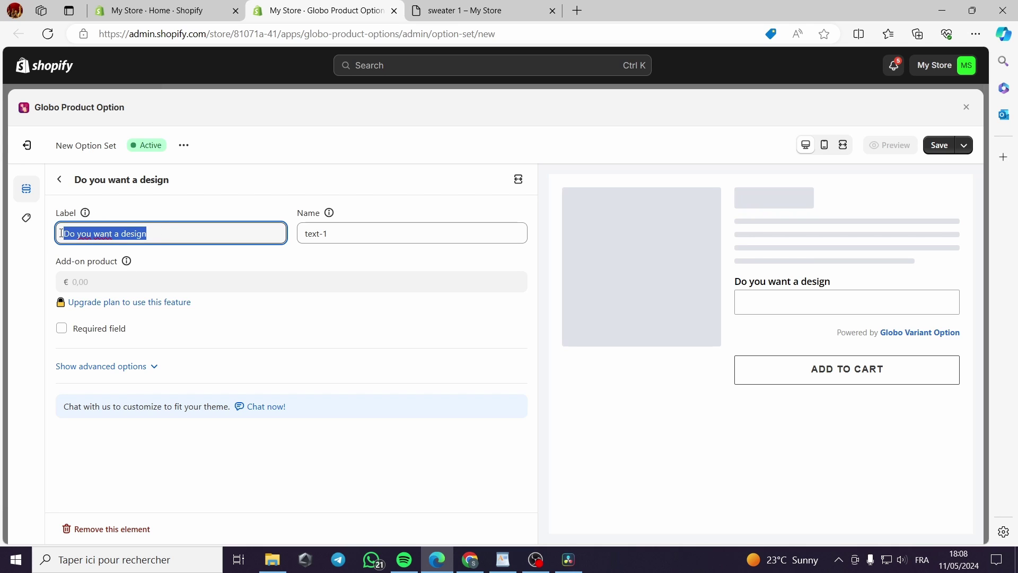
type("Nale")
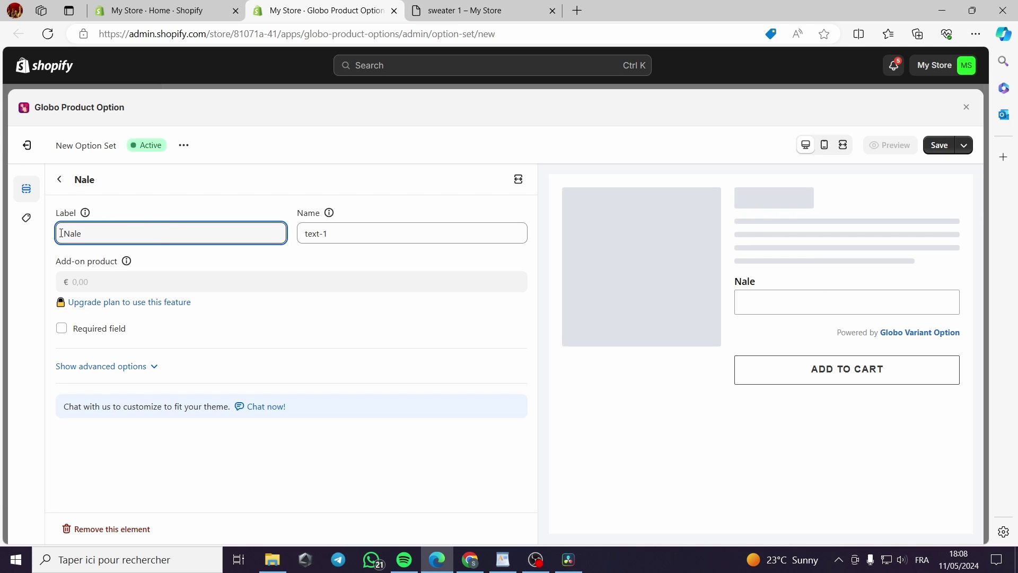
key("BackSpace")
key("BackSpace")
type("me a charac")
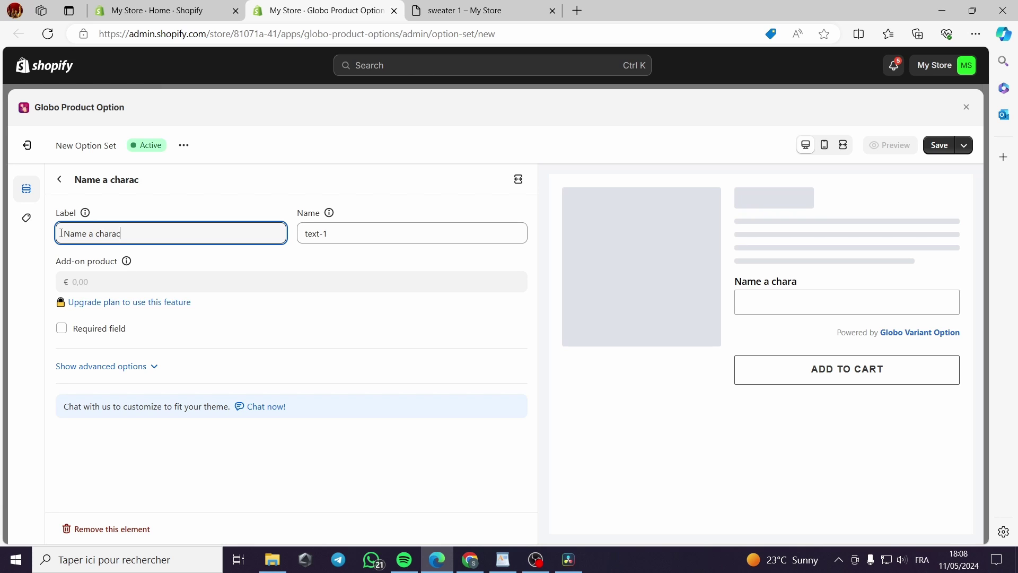
type("hter that ")
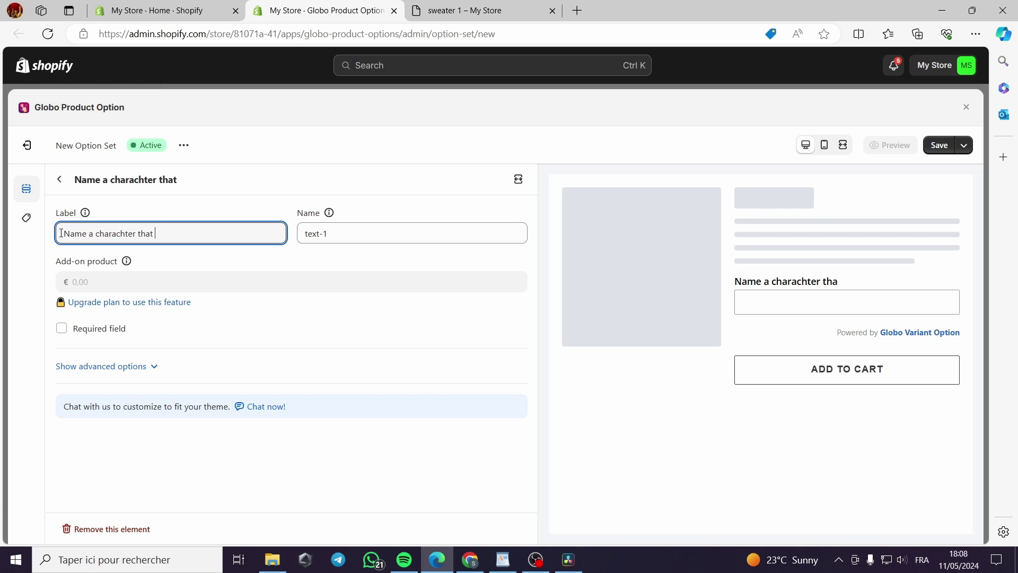
type("youwant to see on the hoodie")
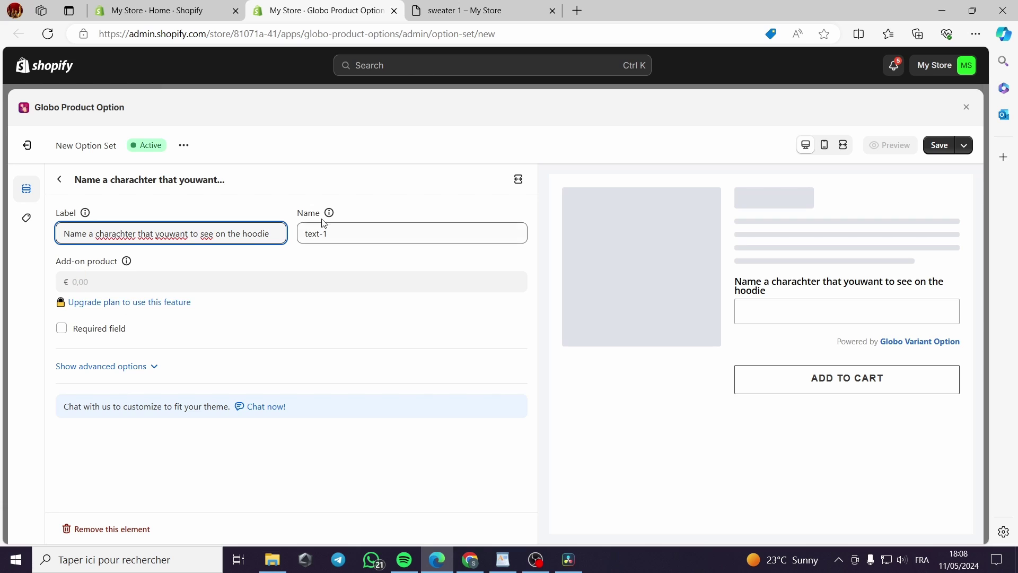
left_click(800, 311)
left_click(791, 335)
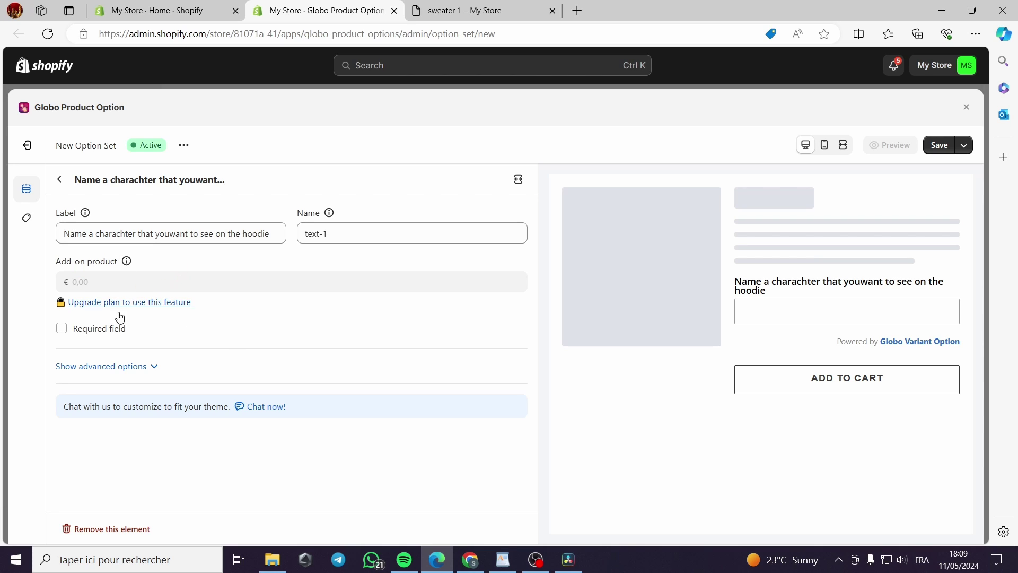
Mark the character-name text field as Required, then look through its advanced options.
left_click(62, 329)
left_click(152, 367)
scroll(173, 367, "down", 1)
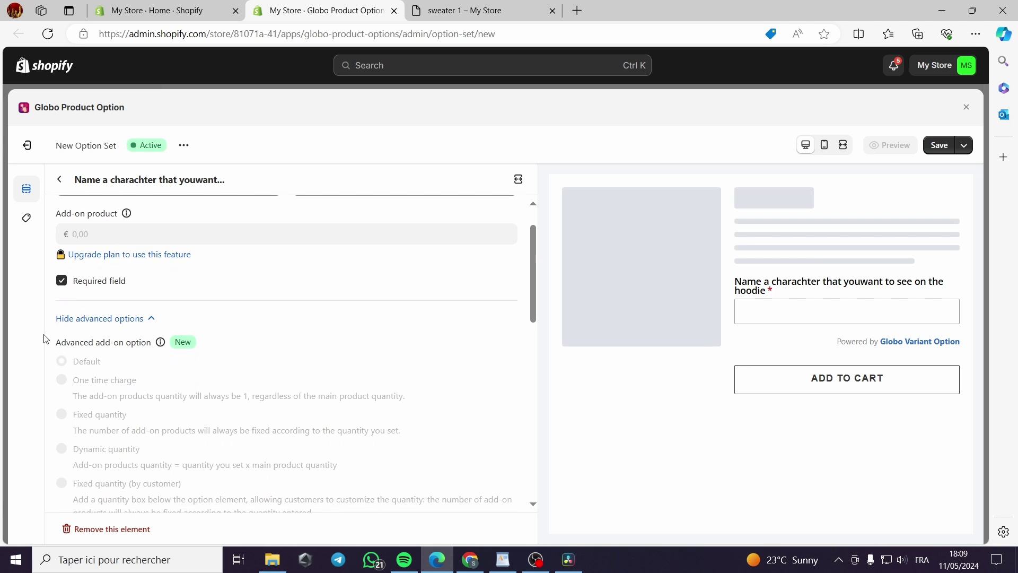
left_click(139, 321)
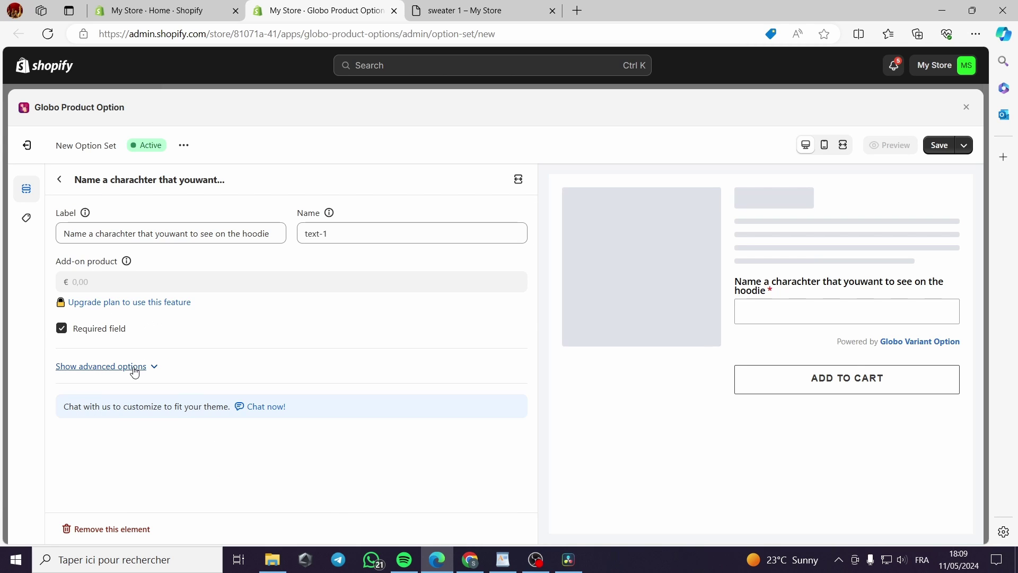
left_click(154, 367)
scroll(159, 371, "down", 1)
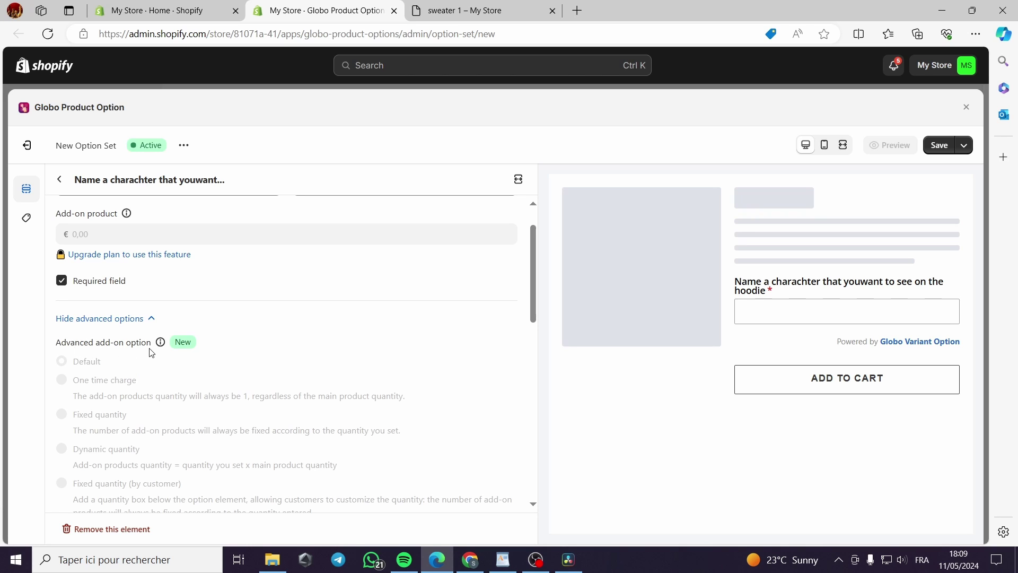
scroll(159, 349, "down", 2)
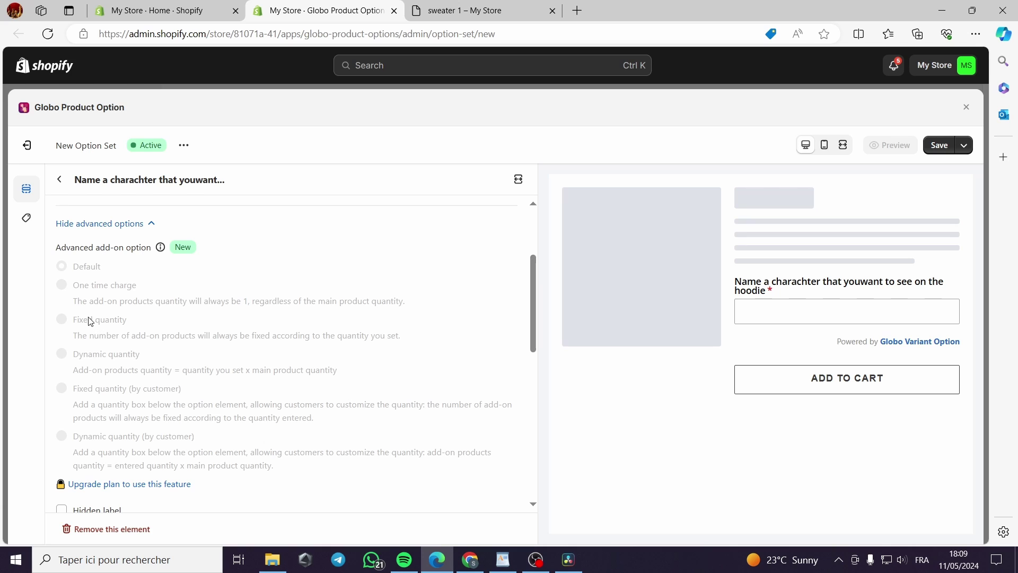
scroll(159, 325, "down", 2)
scroll(112, 425, "down", 5)
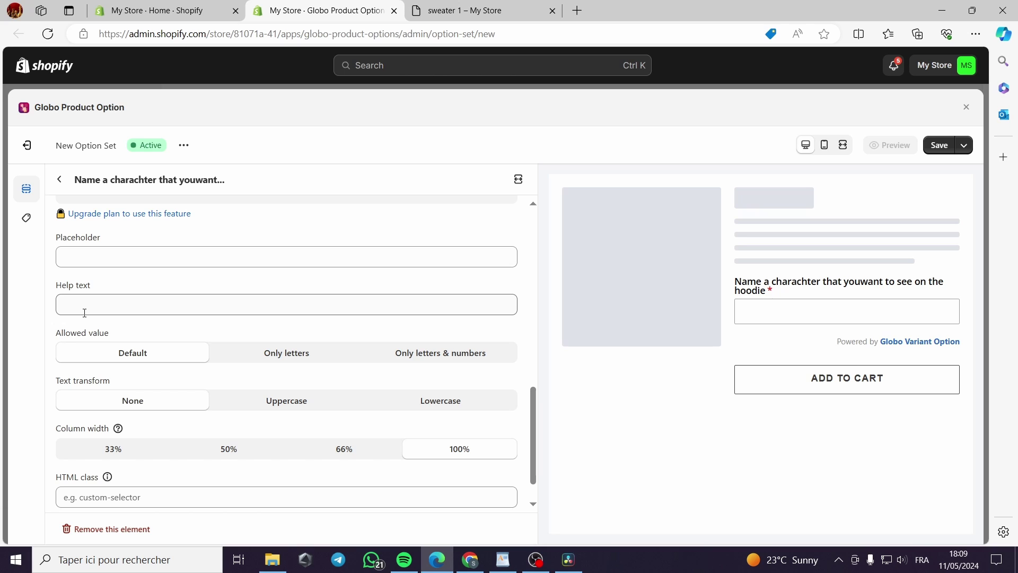
scroll(102, 332, "down", 1)
scroll(206, 413, "up", 10)
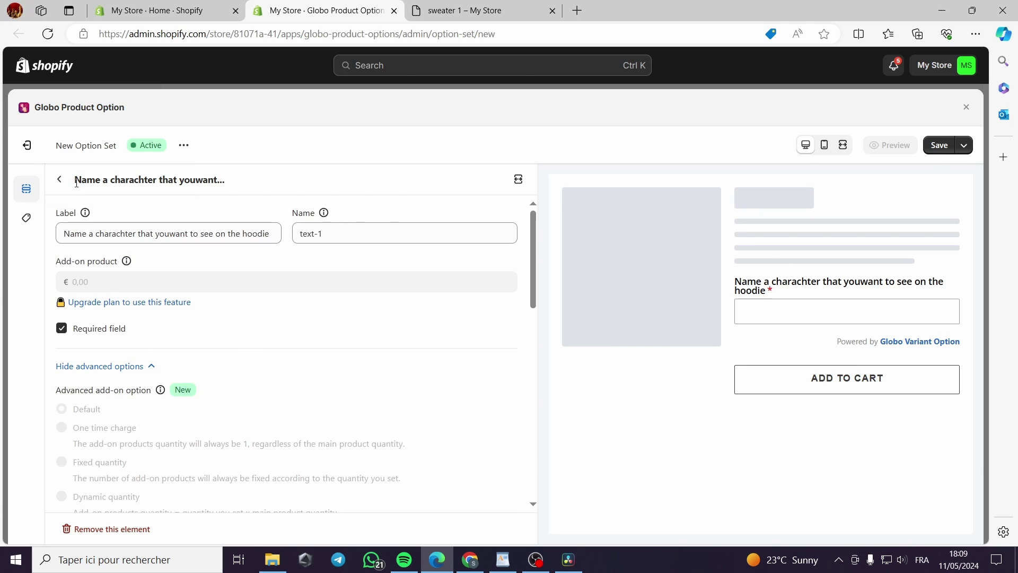
Save the option set, assign it to All products, and save it again.
left_click(939, 145)
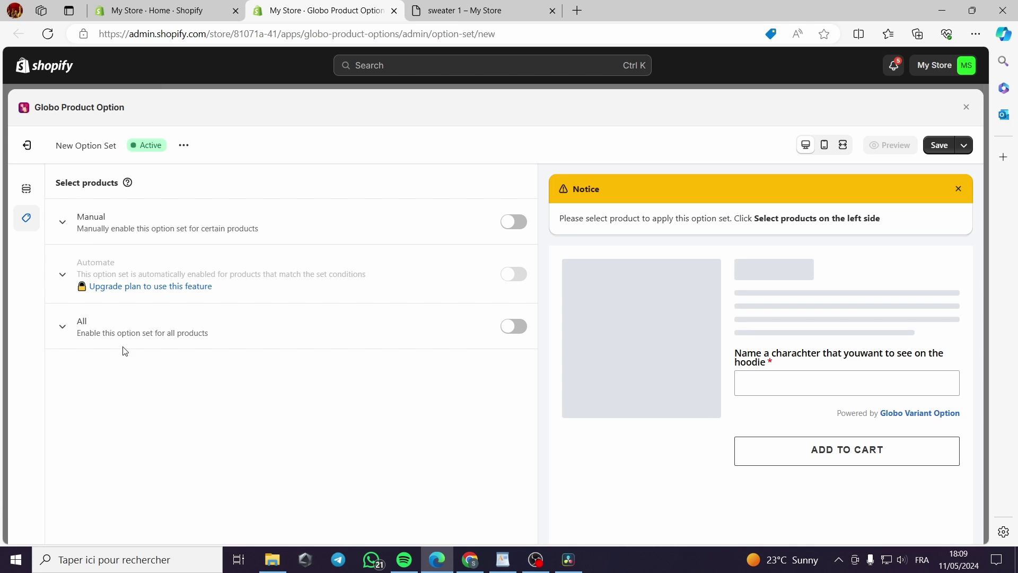
left_click(511, 327)
left_click(953, 147)
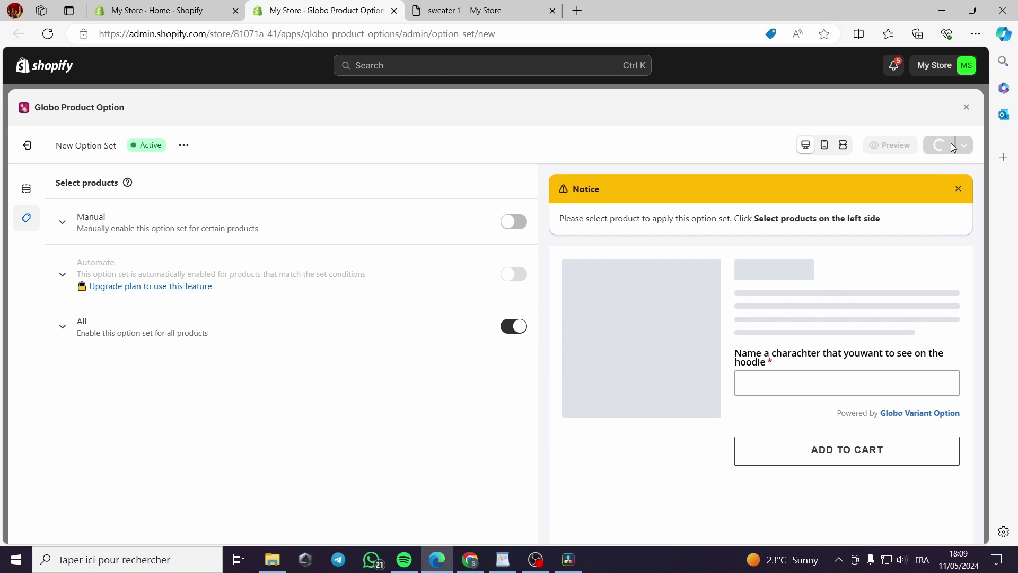
Add a Textarea element (textarea-1) to the set below the character-name field.
left_click(24, 196)
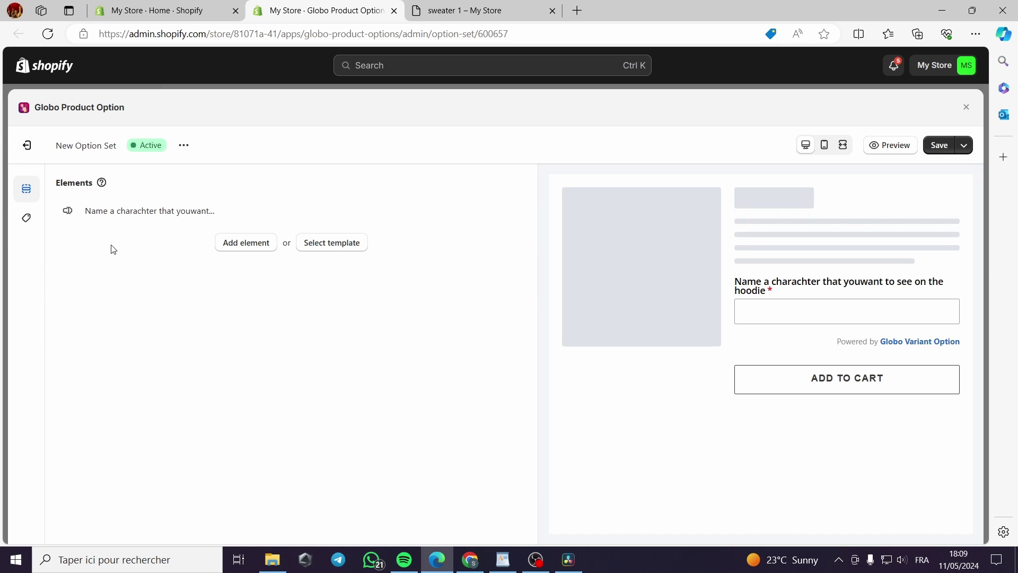
left_click(86, 213)
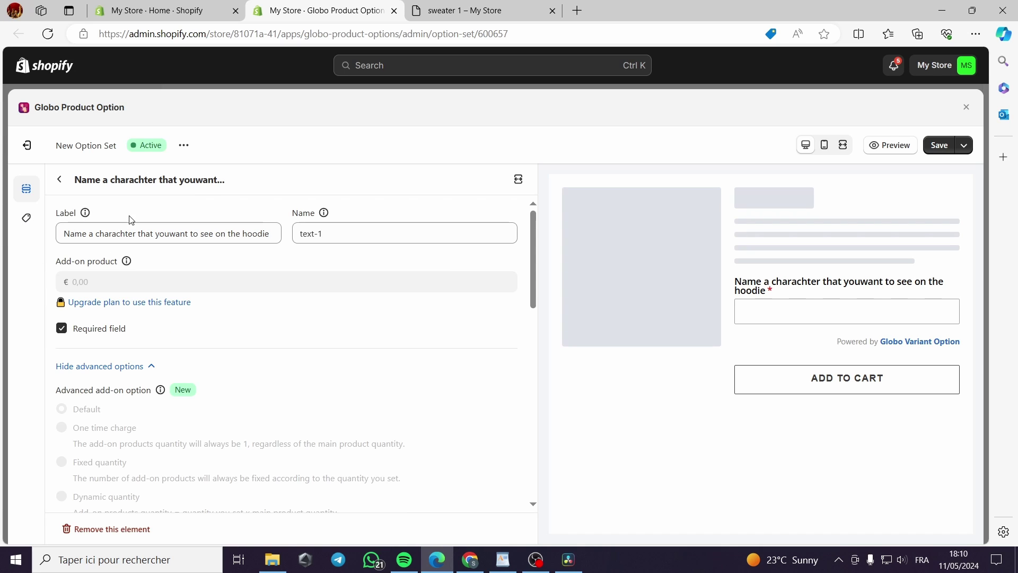
left_click(59, 179)
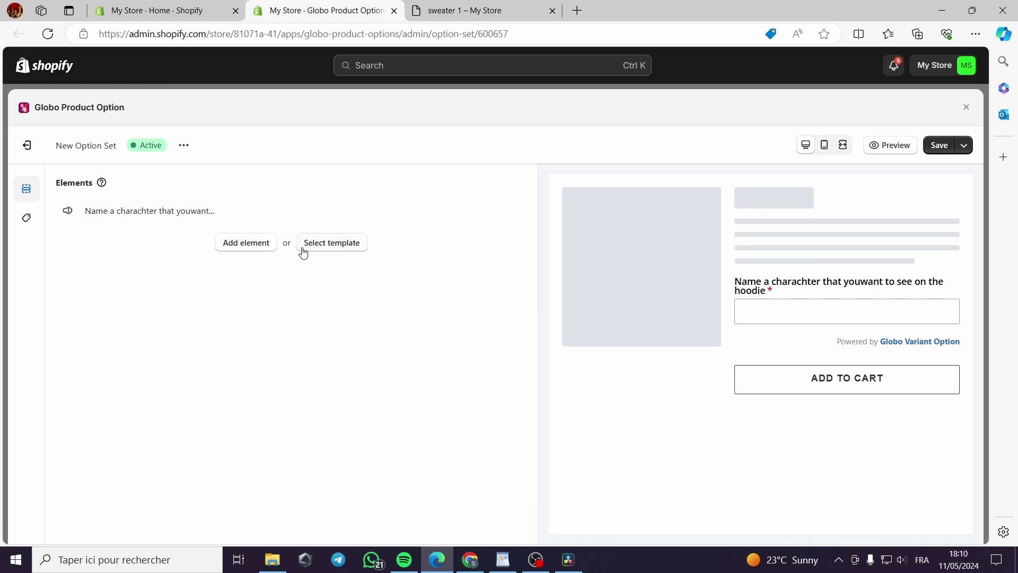
left_click(250, 244)
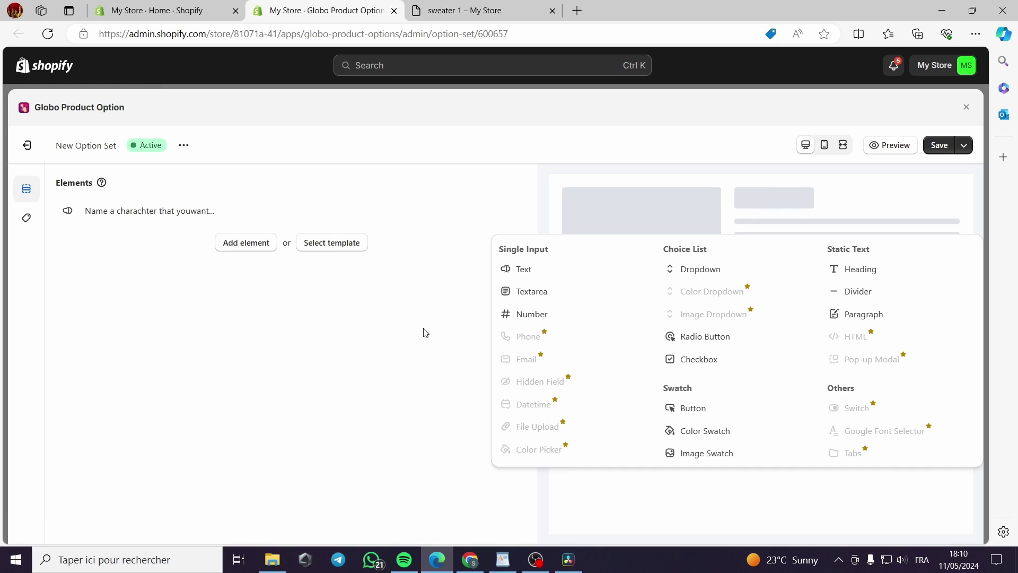
left_click(543, 296)
left_click(126, 234)
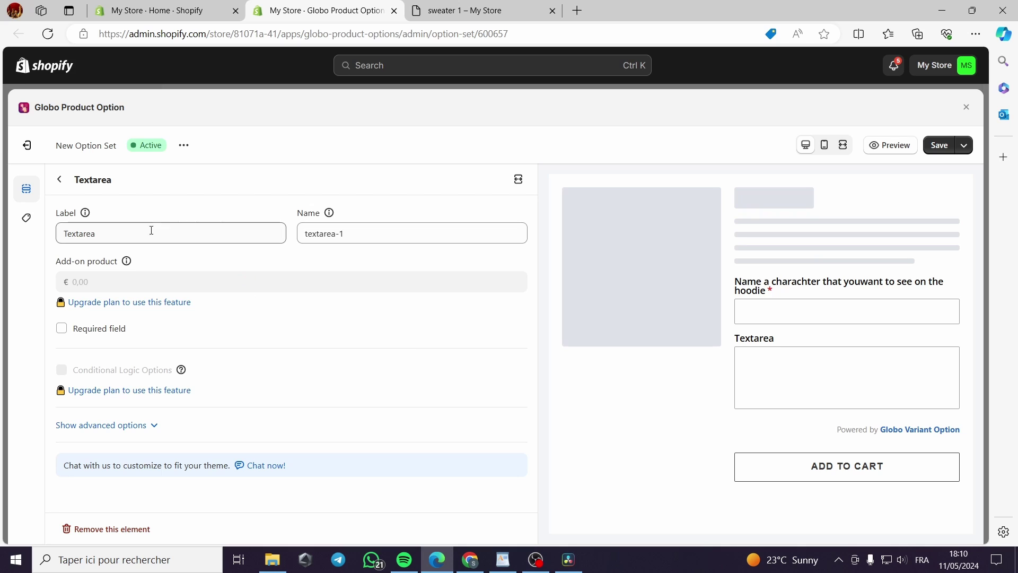
left_click(61, 180)
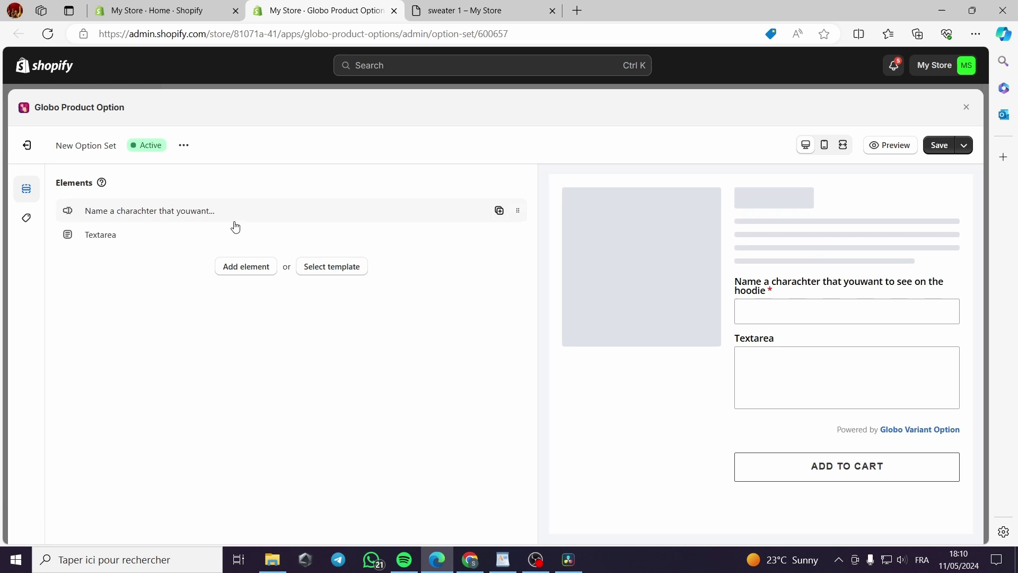
Add a Checkbox element and duplicate it as Checkbox 2.
left_click(231, 266)
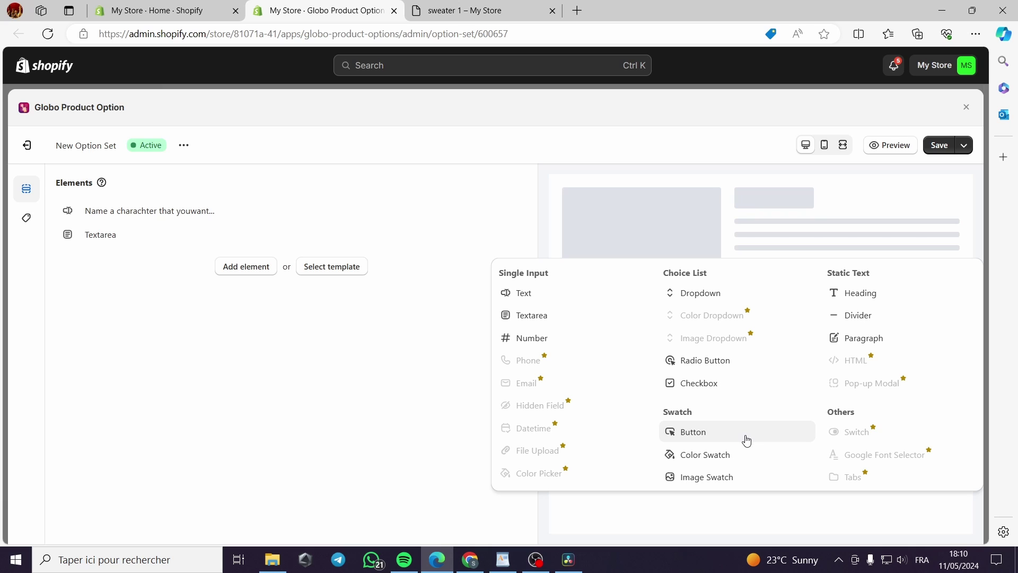
left_click(709, 385)
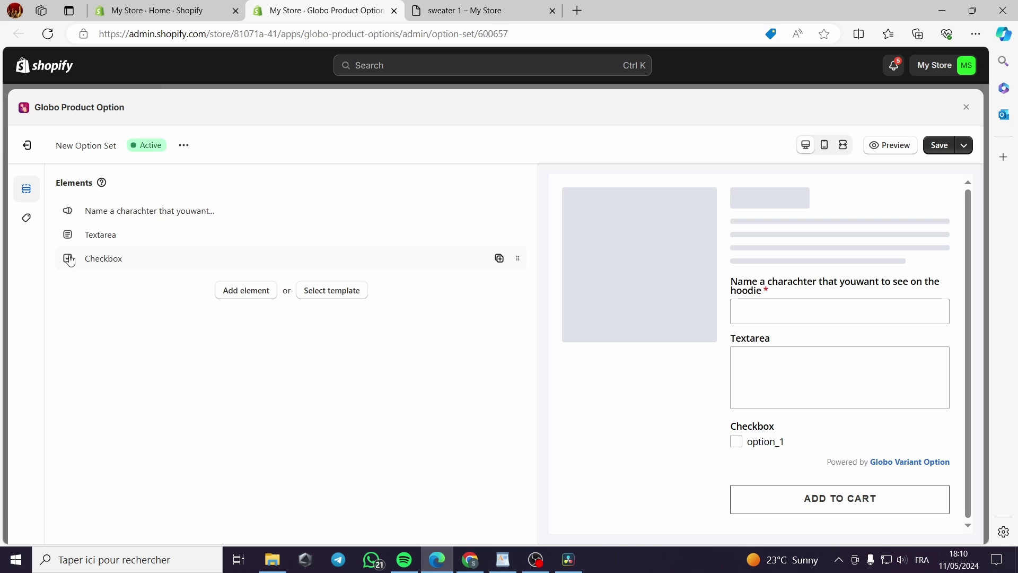
left_click_drag(518, 258, 339, 263)
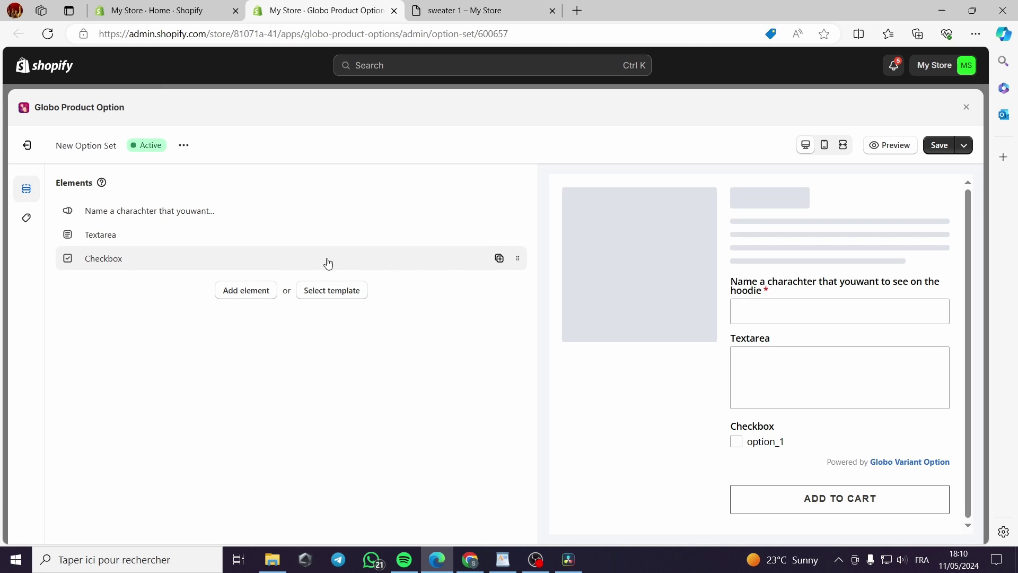
left_click(498, 258)
Review the Checkbox element's settings (checkbox-1, value option_1).
left_click(181, 261)
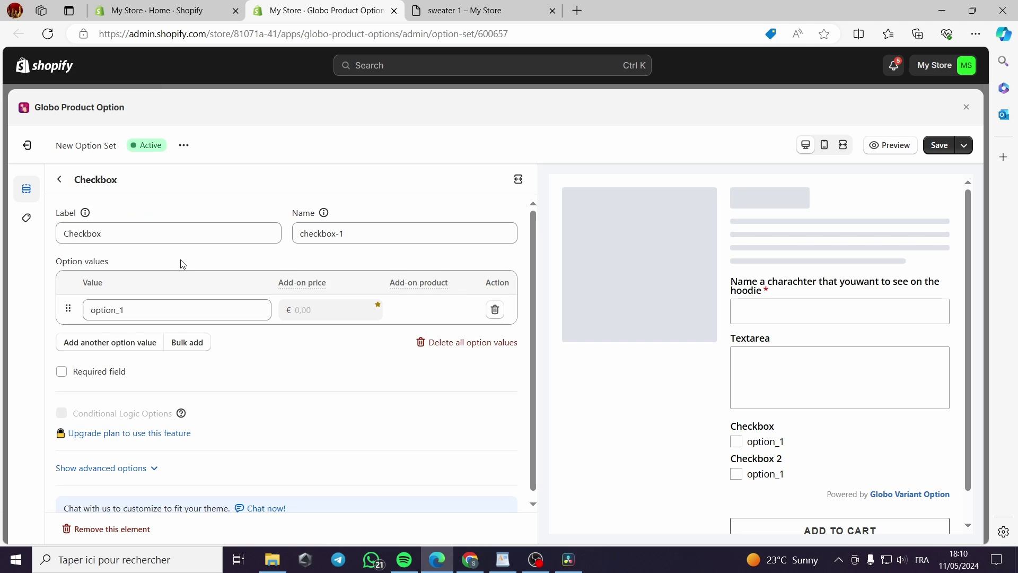
scroll(432, 365, "down", 1)
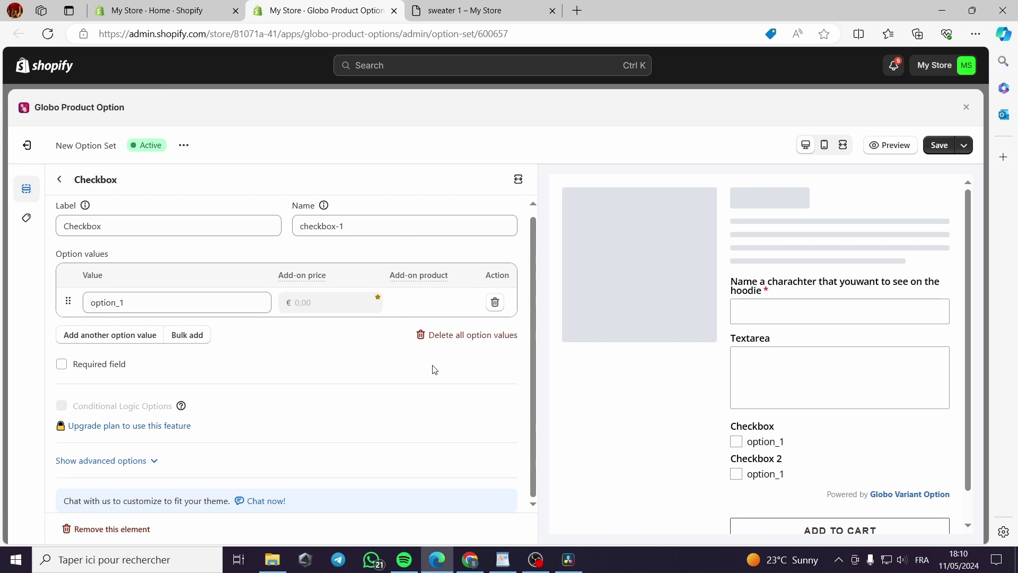
scroll(448, 377, "up", 1)
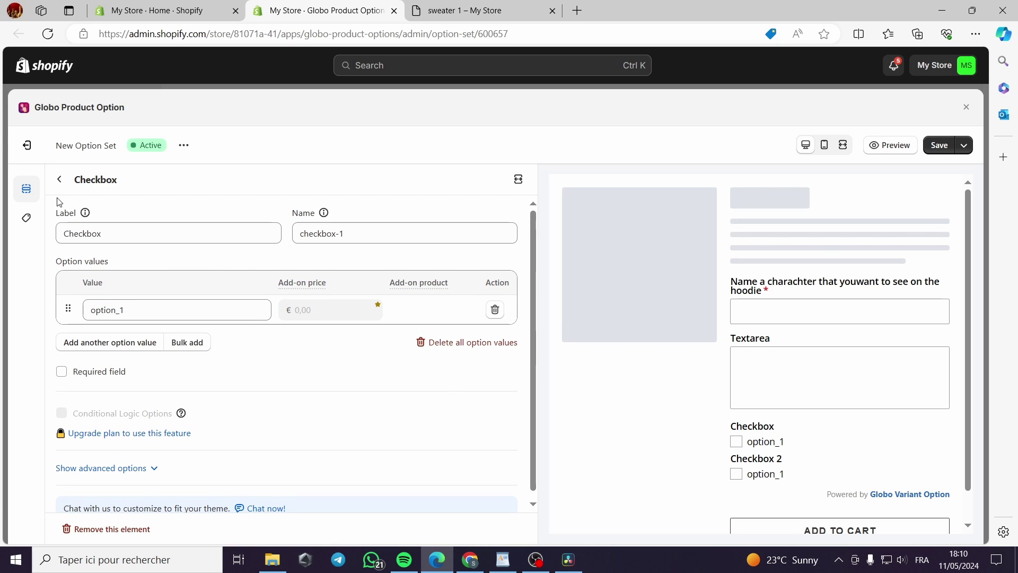
left_click(60, 179)
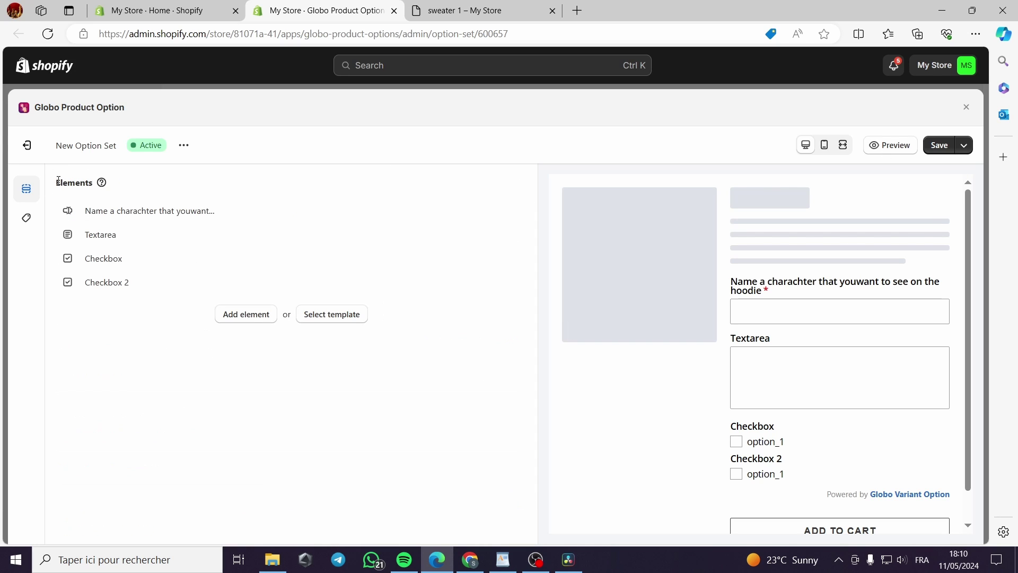
right_click(91, 239)
left_click(77, 258)
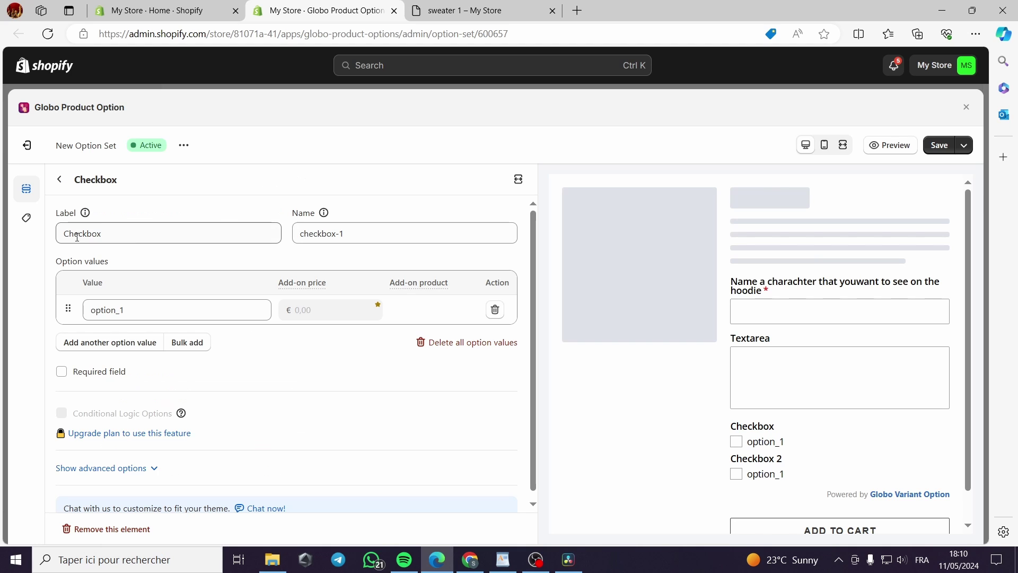
left_click(57, 179)
left_click(263, 316)
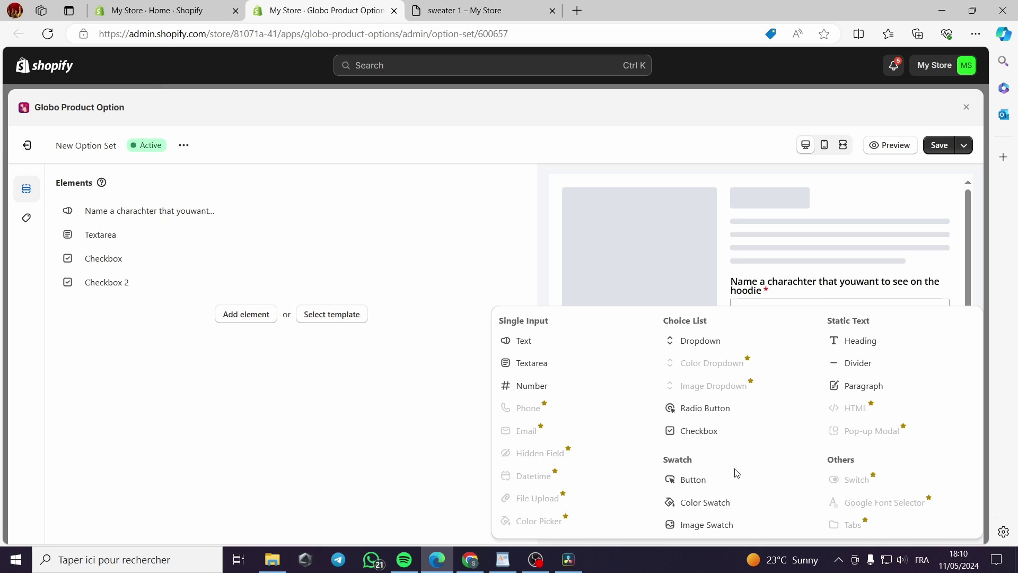
Add a Color Swatch element and give its second value, option_2, a bright red.
left_click(736, 504)
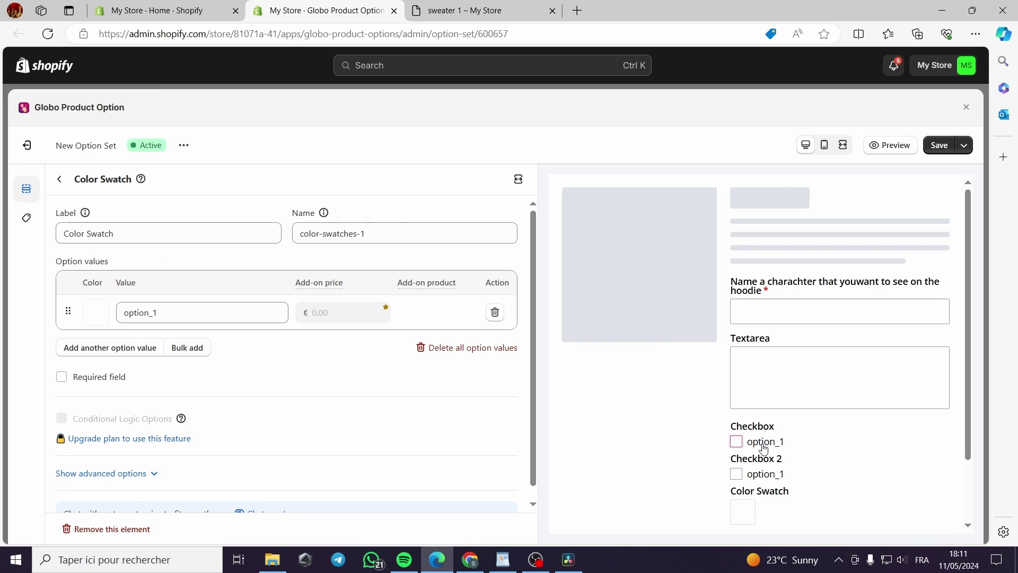
scroll(758, 448, "down", 1)
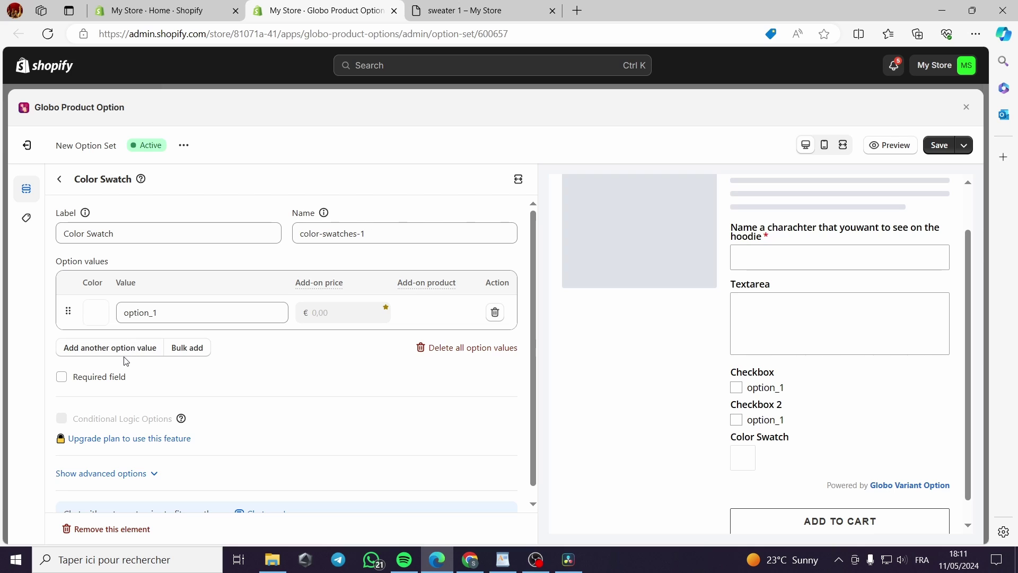
left_click(139, 348)
left_click(96, 348)
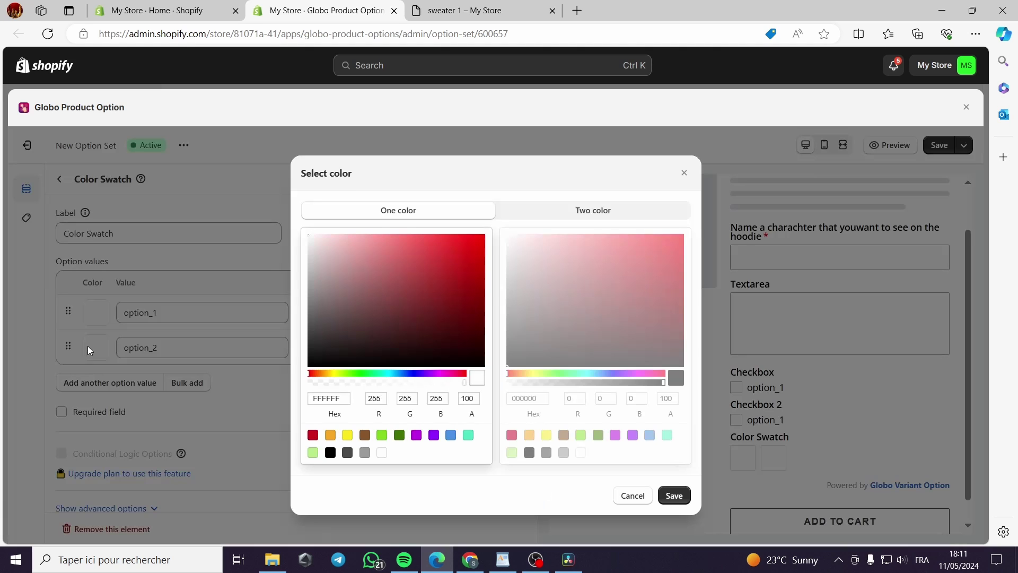
left_click(476, 242)
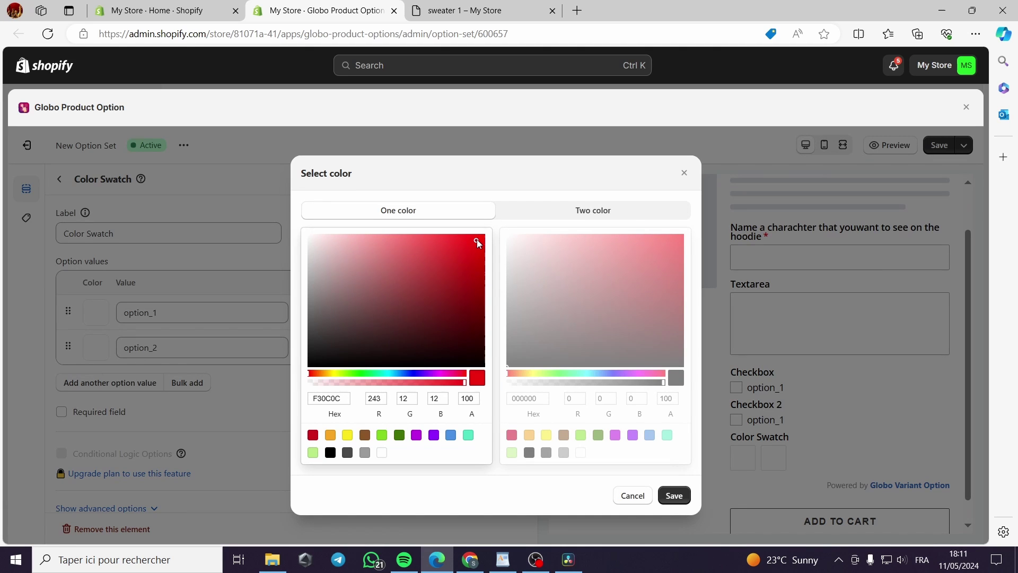
left_click(663, 495)
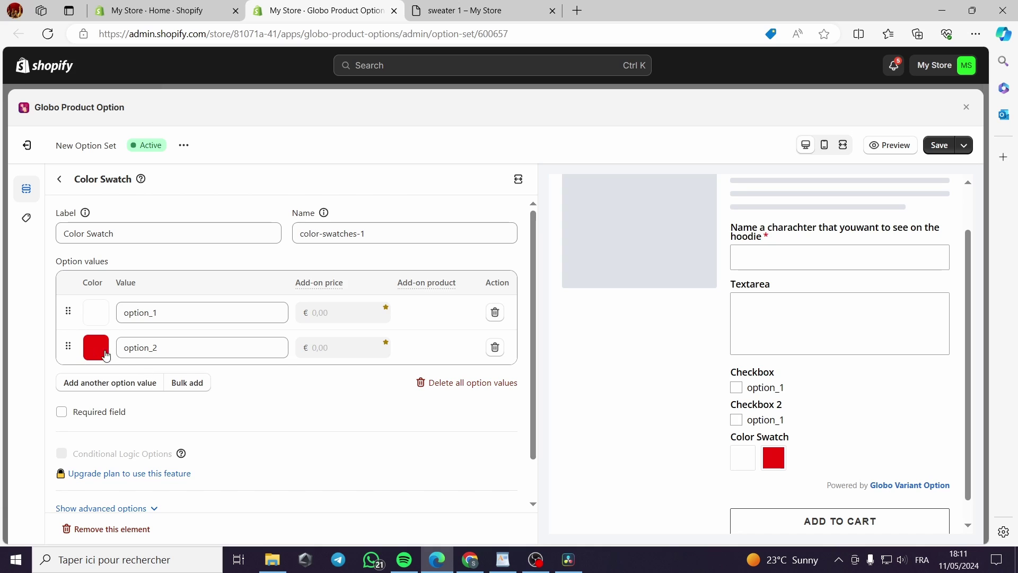
Add swatch values option_3 in blue-violet and option_4 in black.
left_click(128, 384)
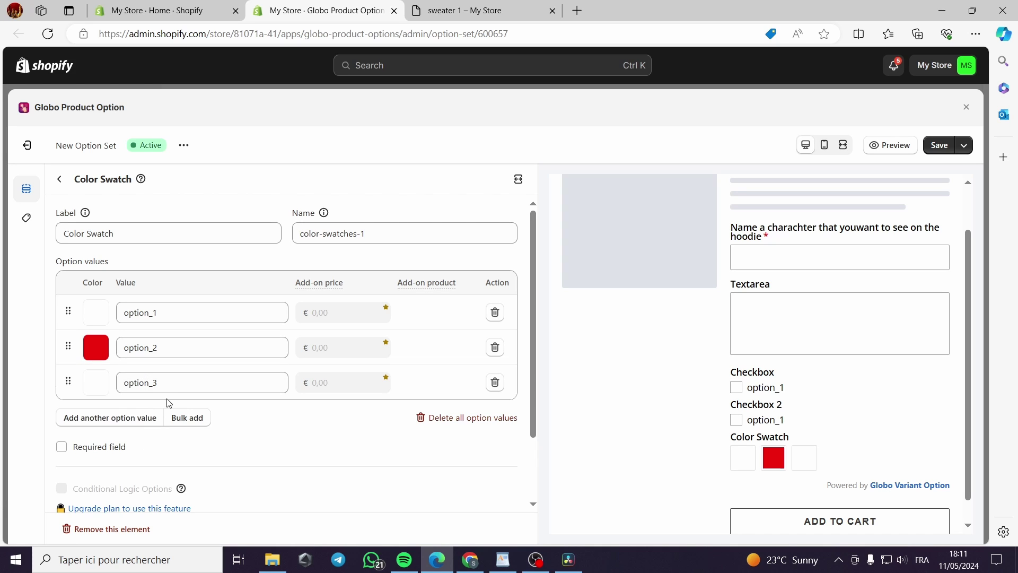
left_click(99, 383)
left_click(420, 373)
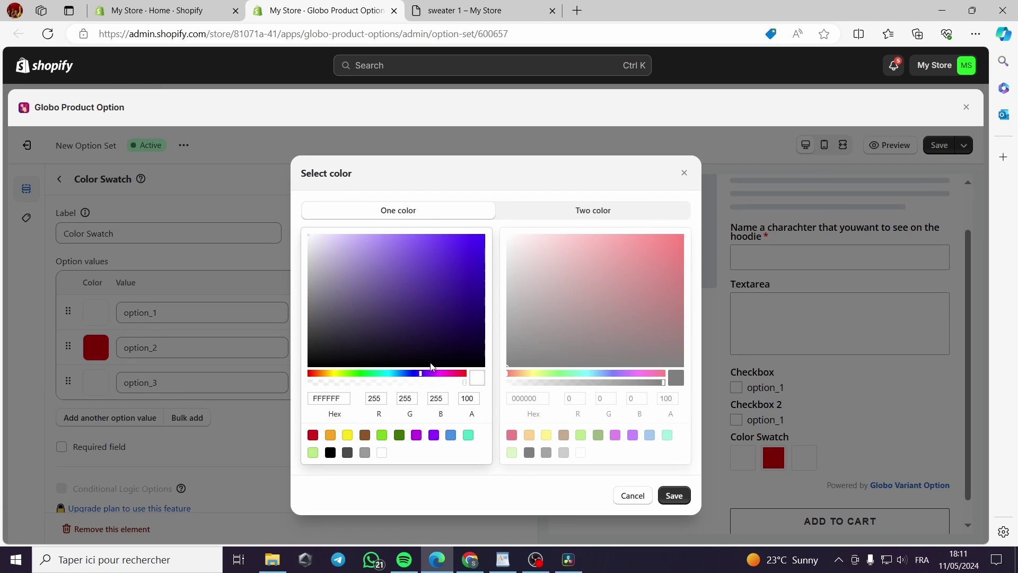
left_click_drag(481, 242, 505, 275)
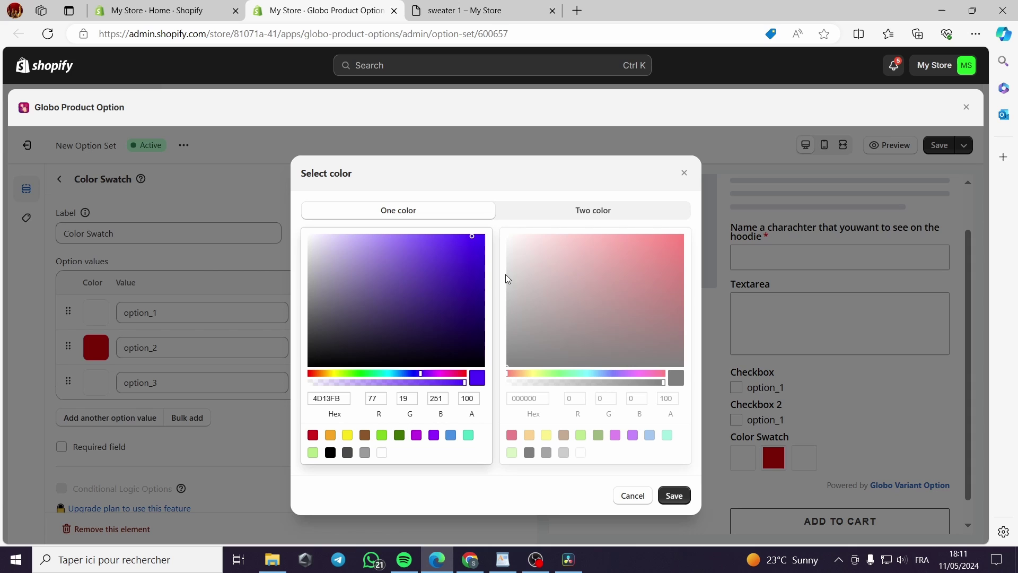
left_click(674, 495)
left_click(109, 419)
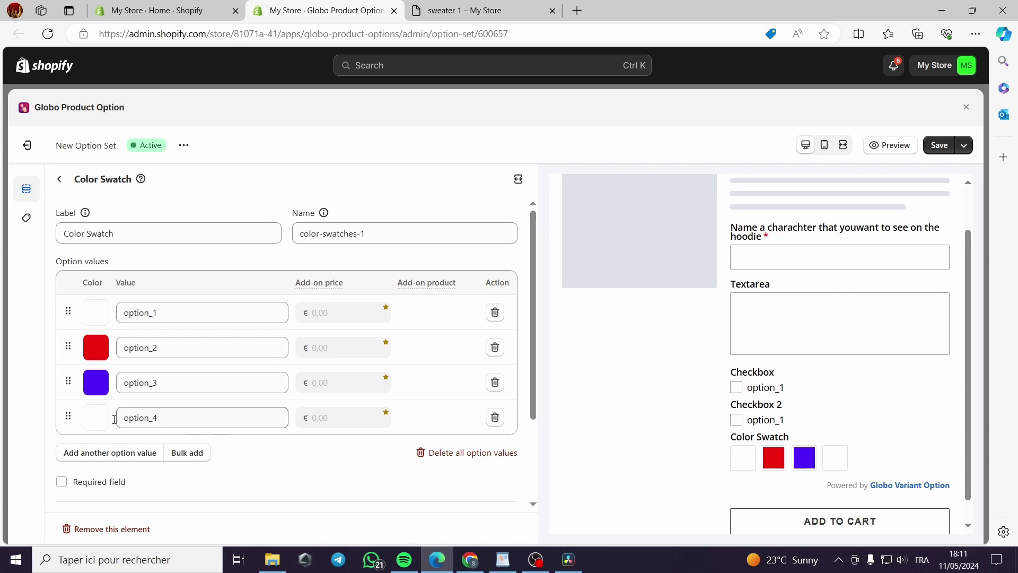
left_click(100, 419)
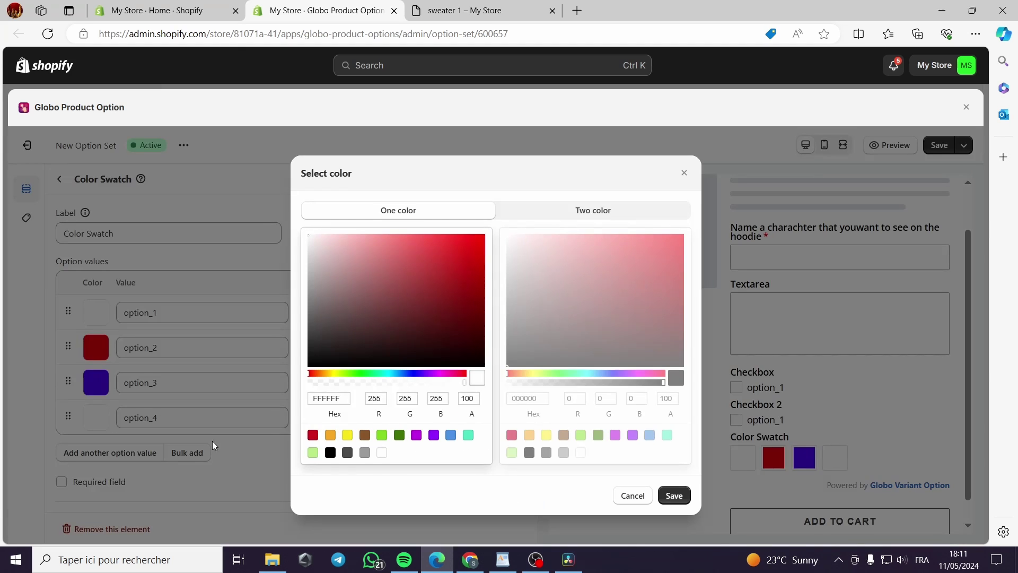
left_click(329, 452)
left_click(674, 495)
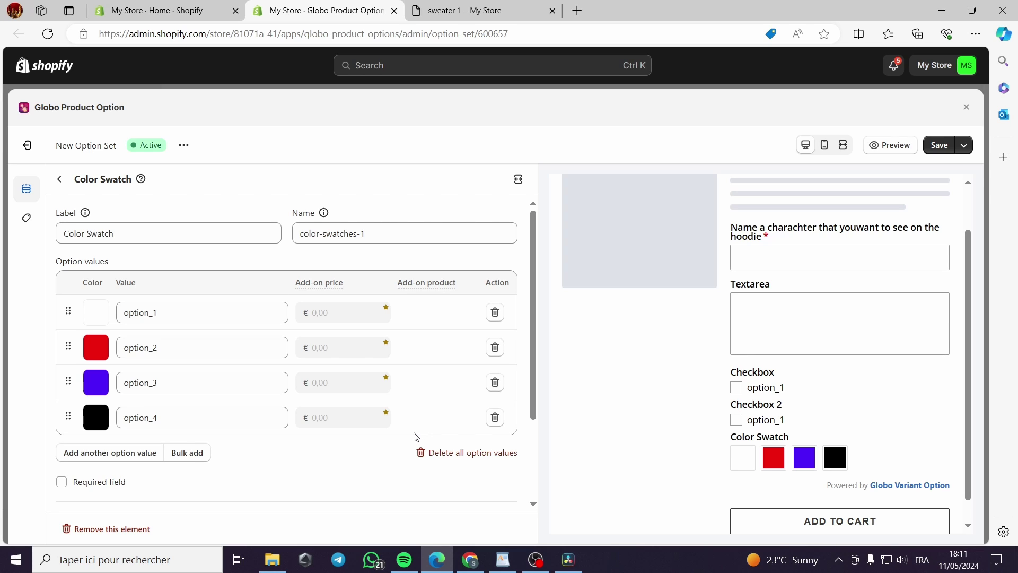
scroll(403, 418, "down", 2)
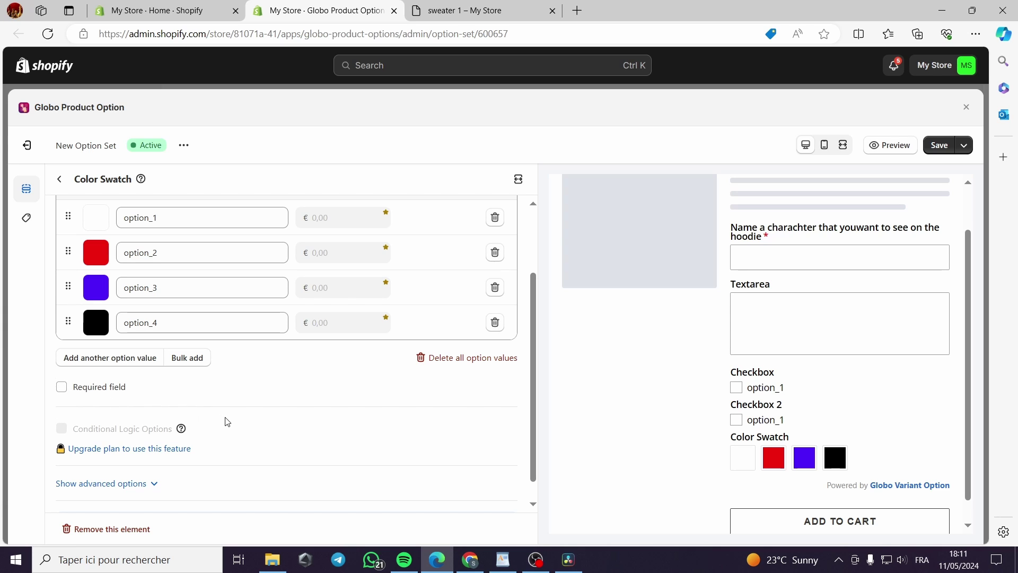
scroll(227, 421, "up", 2)
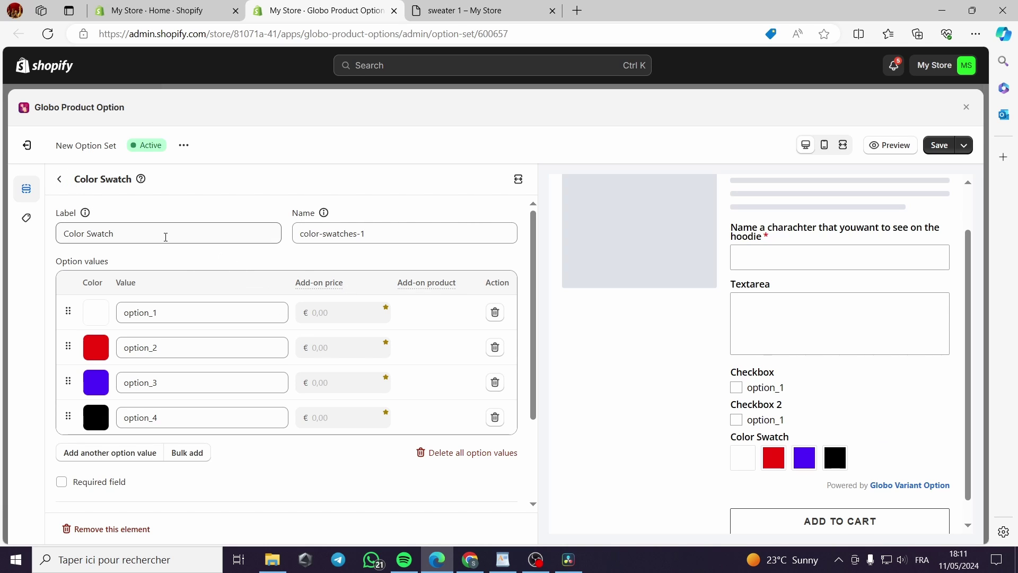
Replace the colour swatch's label with 'Available colors'.
left_click_drag(114, 234, 78, 239)
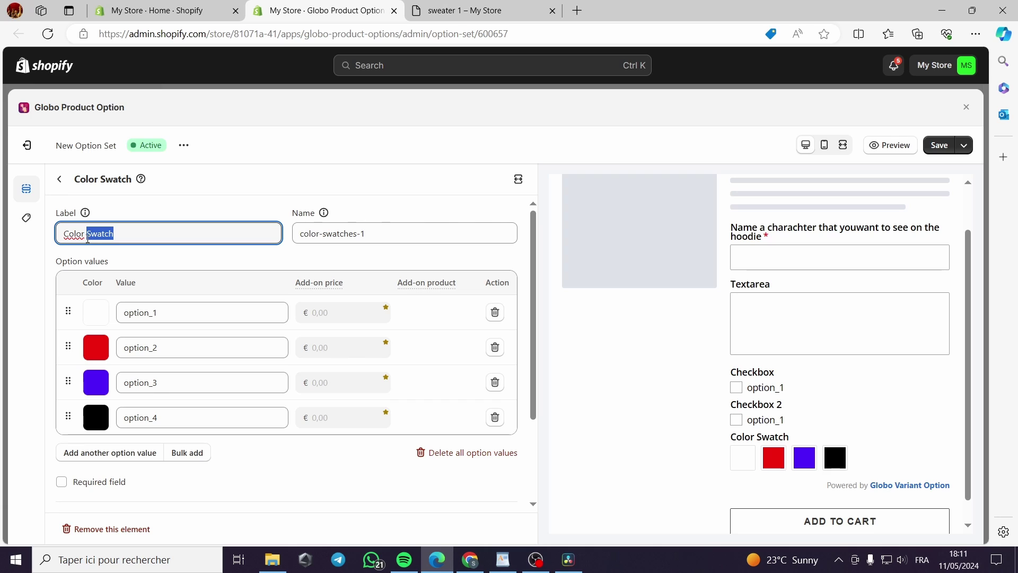
type("or")
key("BackSpace")
key("BackSpace")
key("BackSpace")
key("BackSpace")
key("BackSpace")
key("BackSpace")
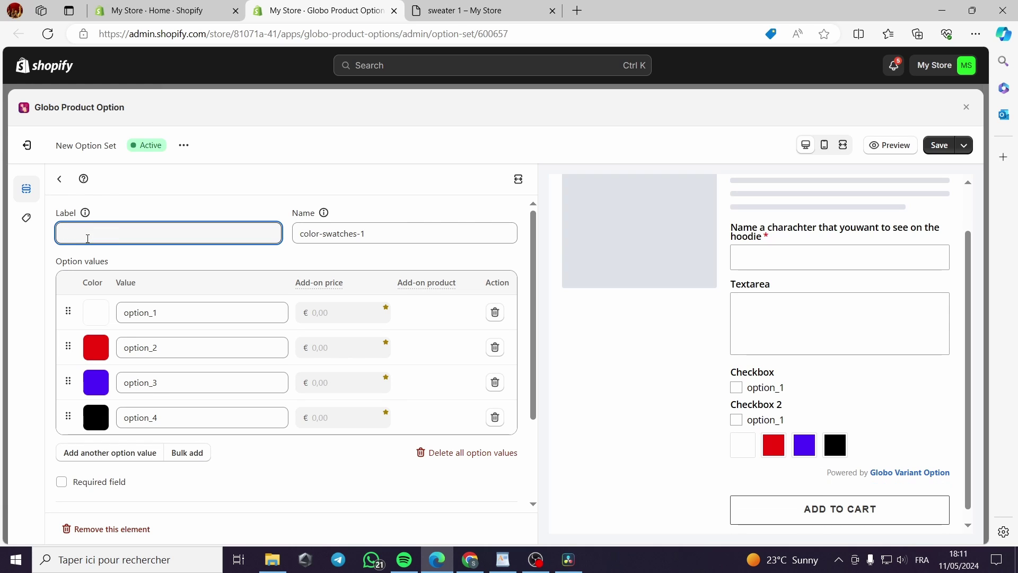
type("Avai")
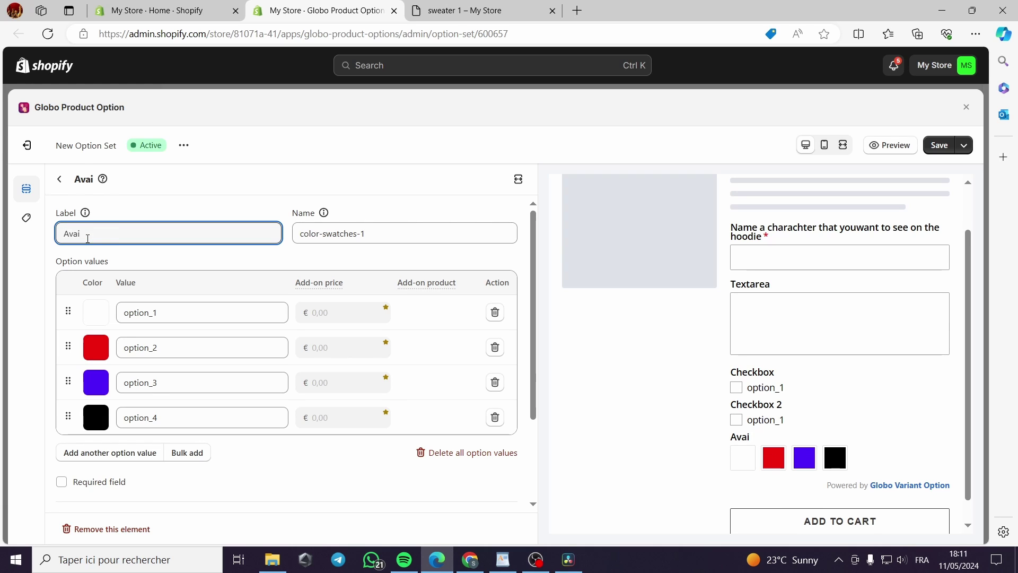
type("lable")
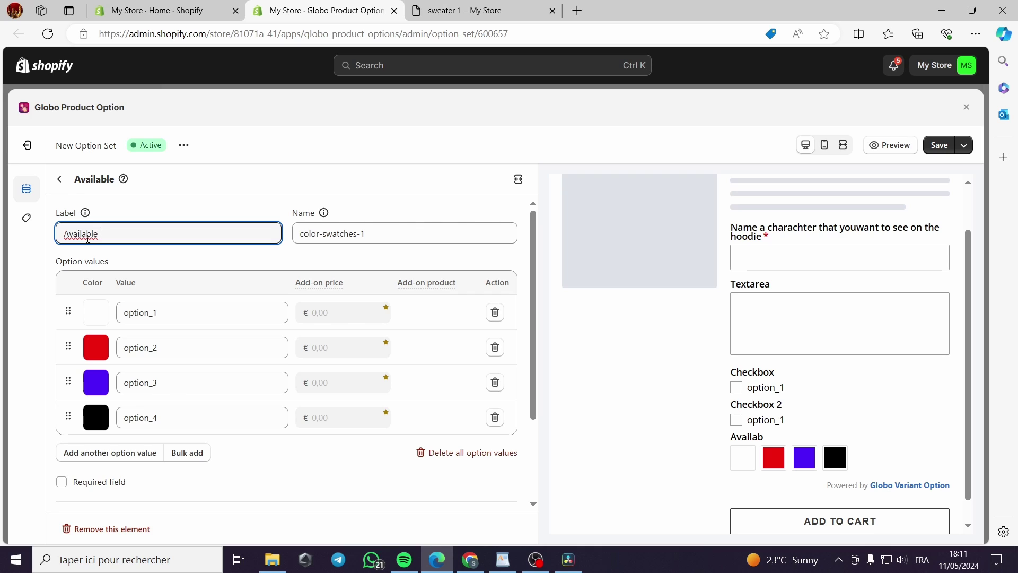
type(" colors")
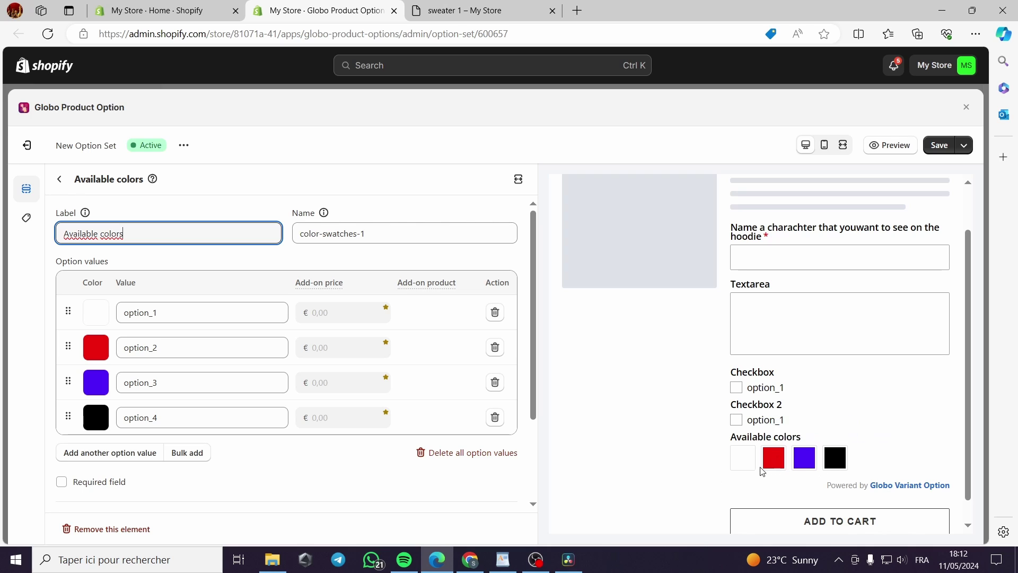
left_click(63, 181)
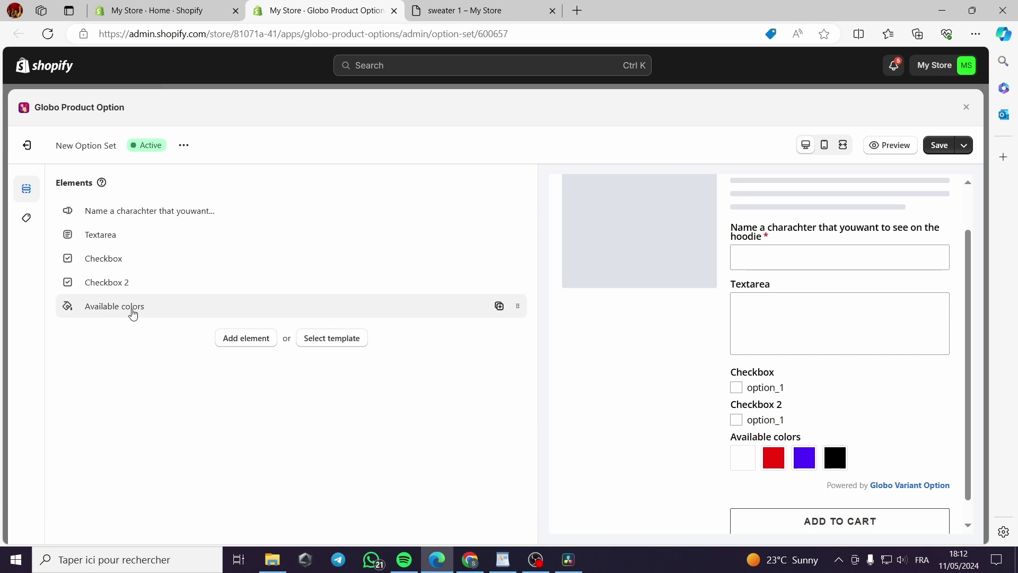
Add a Button element labelled 'Size' with its first value renamed to S.
left_click(248, 343)
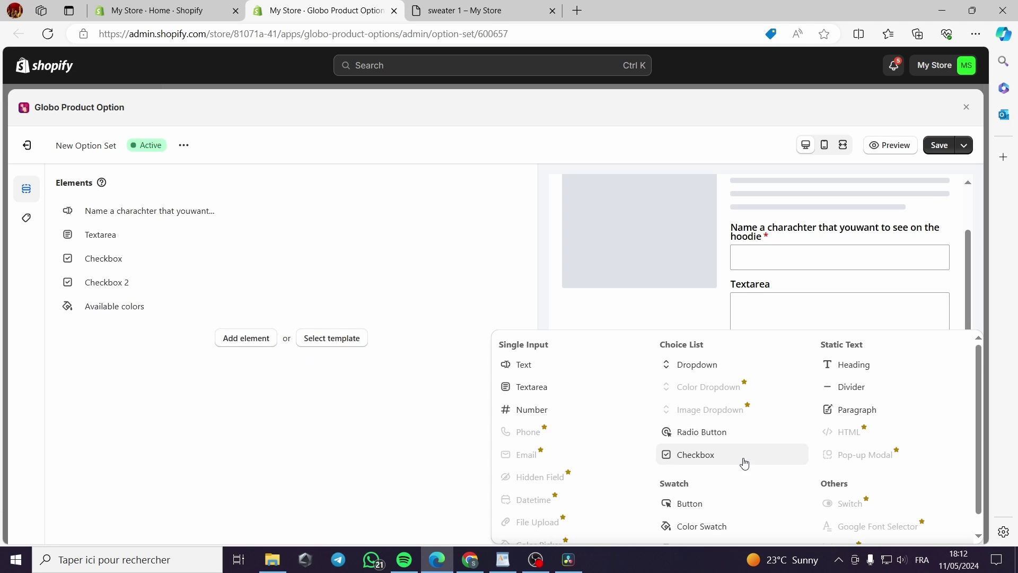
scroll(753, 455, "down", 1)
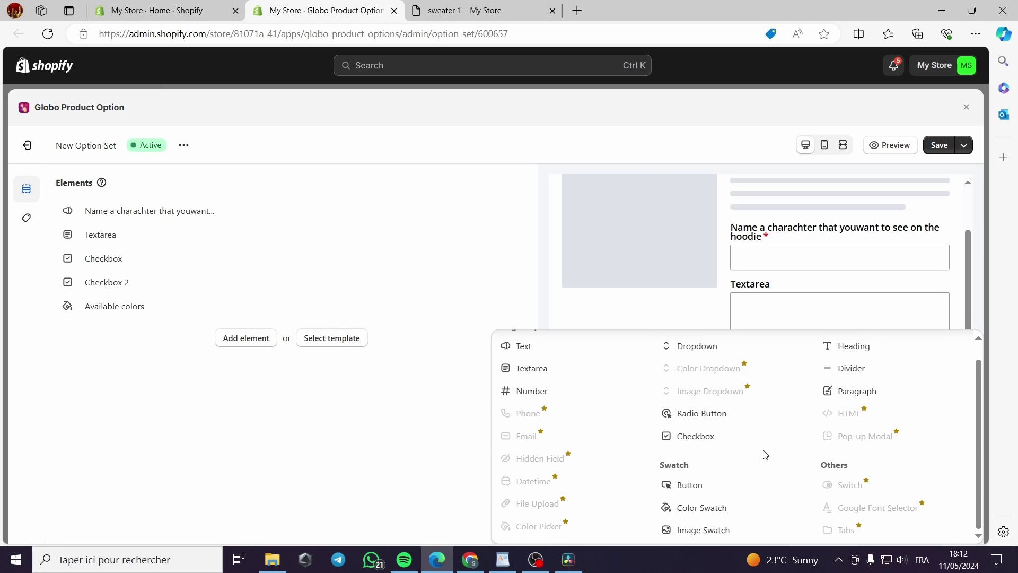
left_click(721, 491)
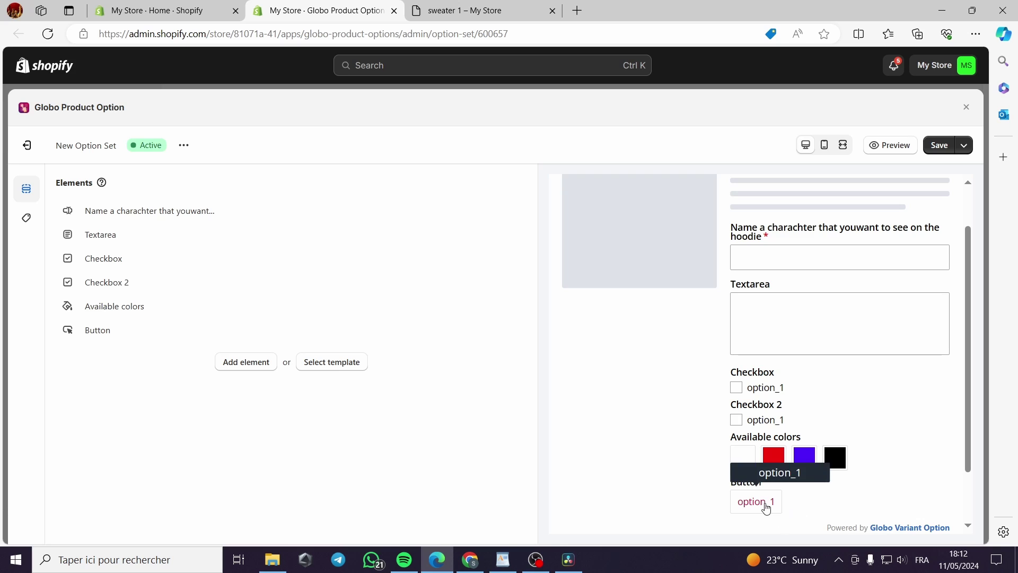
left_click(199, 334)
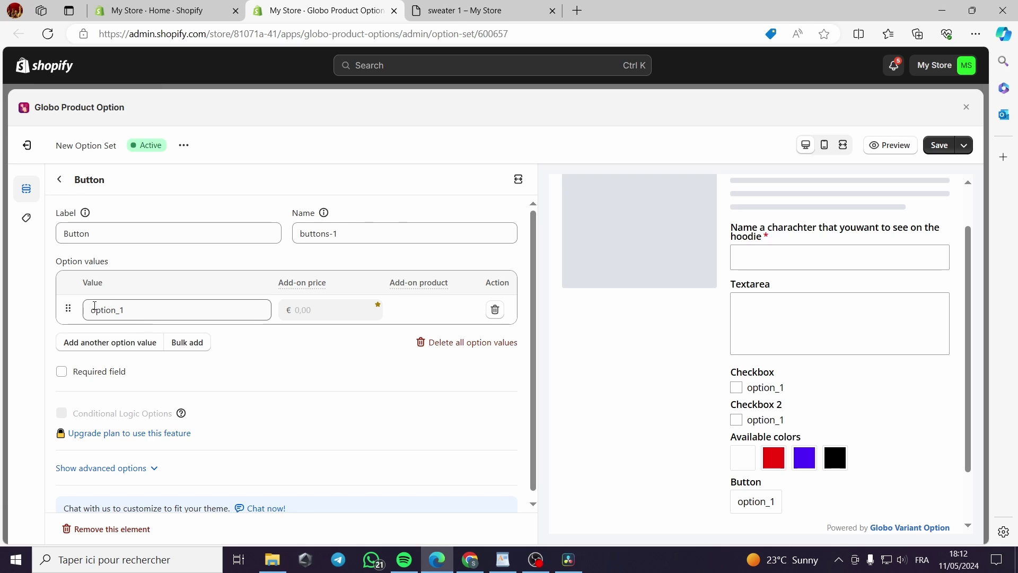
left_click(127, 311)
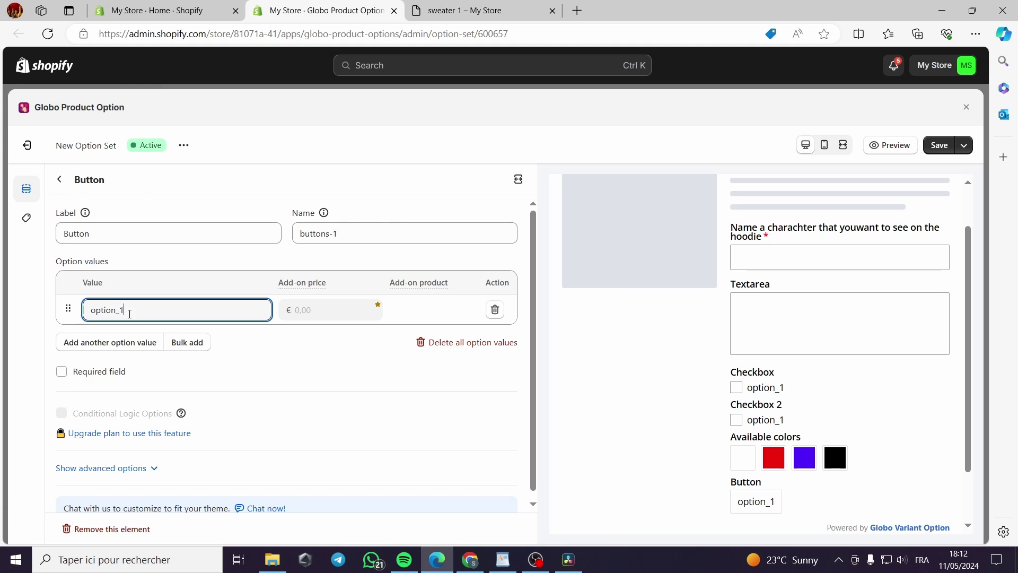
left_click_drag(128, 311, 87, 312)
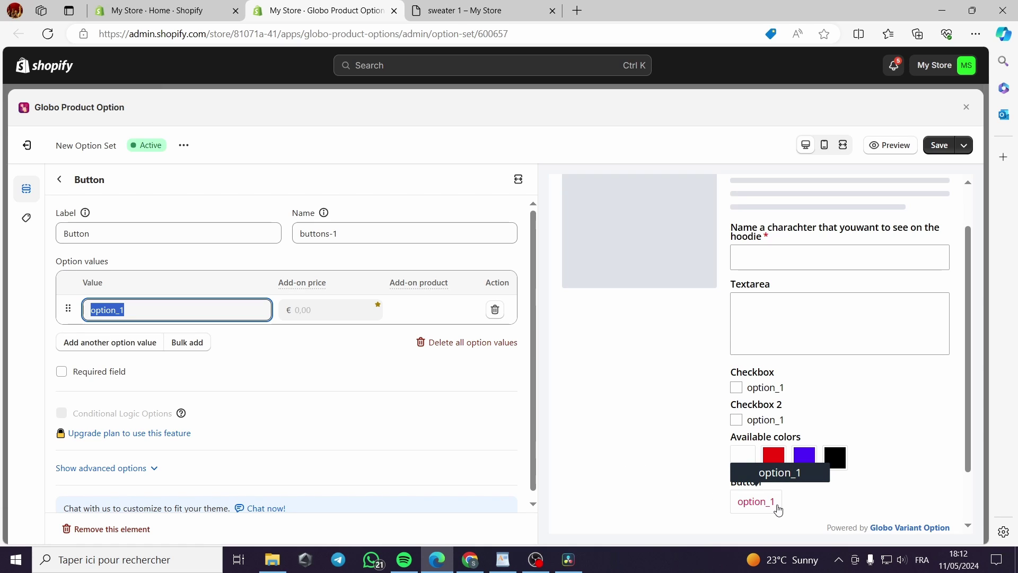
type("S")
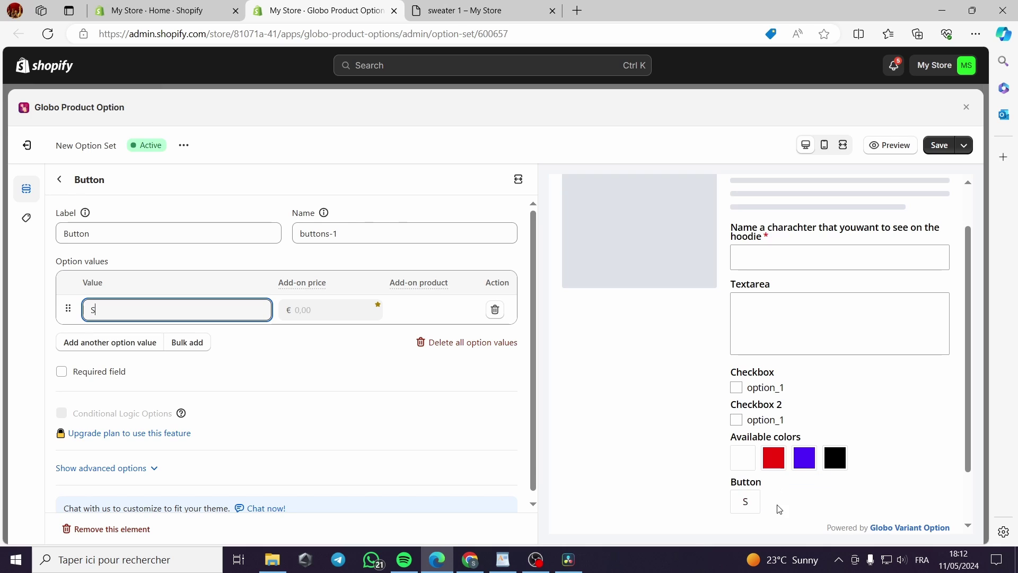
left_click_drag(95, 233, 47, 236)
type("SI")
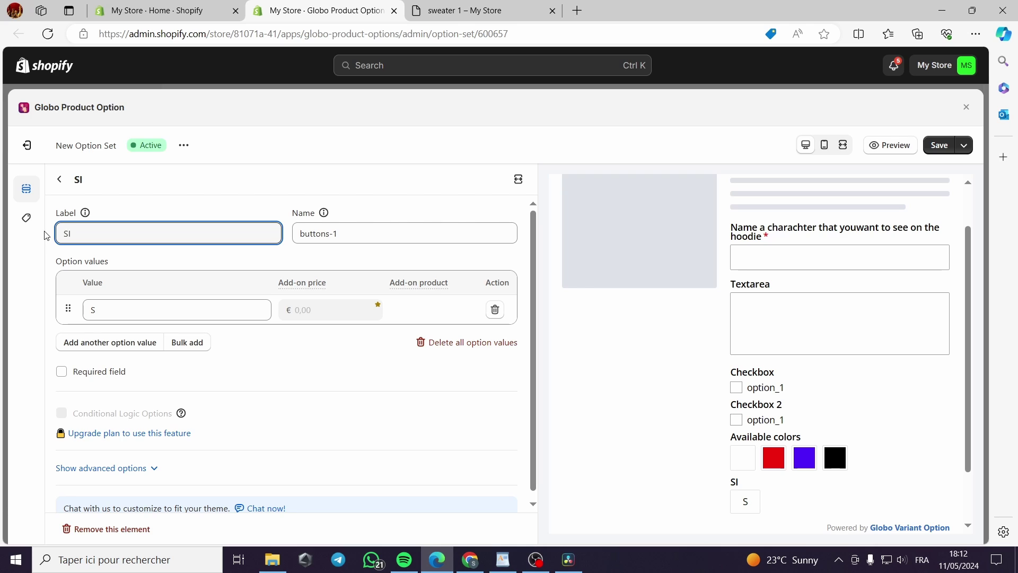
key("BackSpace")
type("ize")
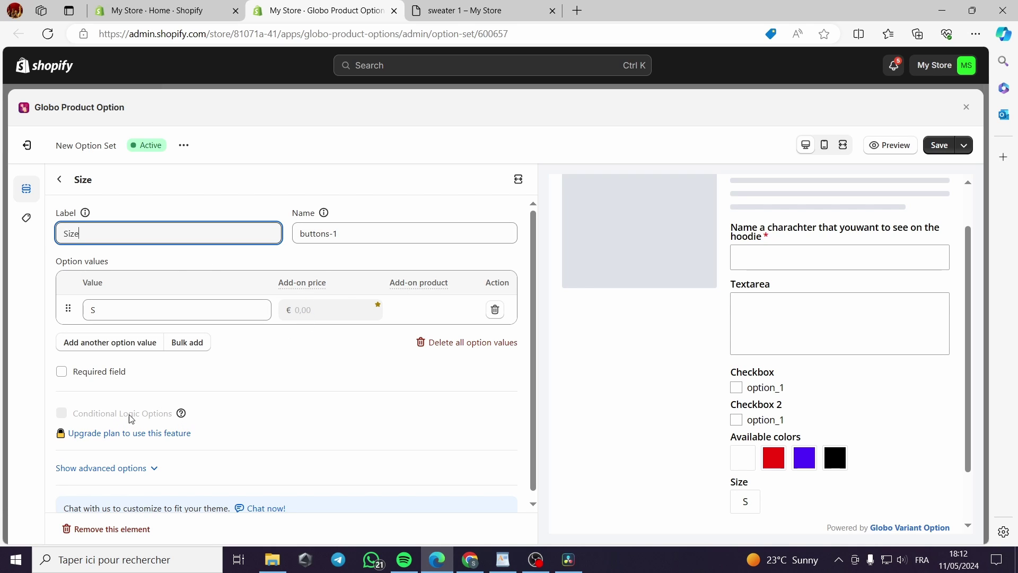
Add the Size values M, L and XL.
left_click(139, 343)
left_click_drag(124, 339, 73, 348)
type("M")
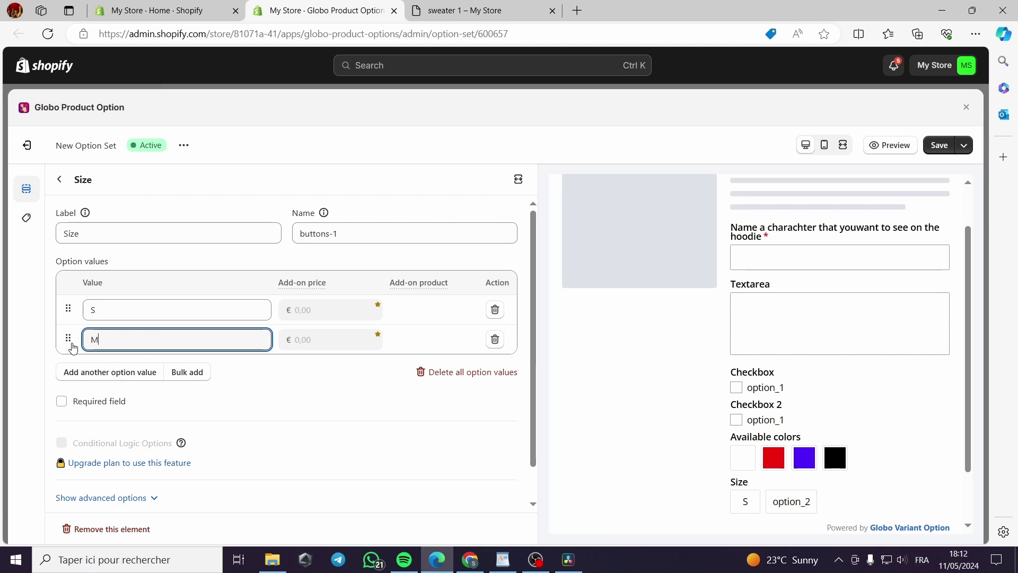
left_click(59, 372)
left_click_drag(128, 370, 61, 365)
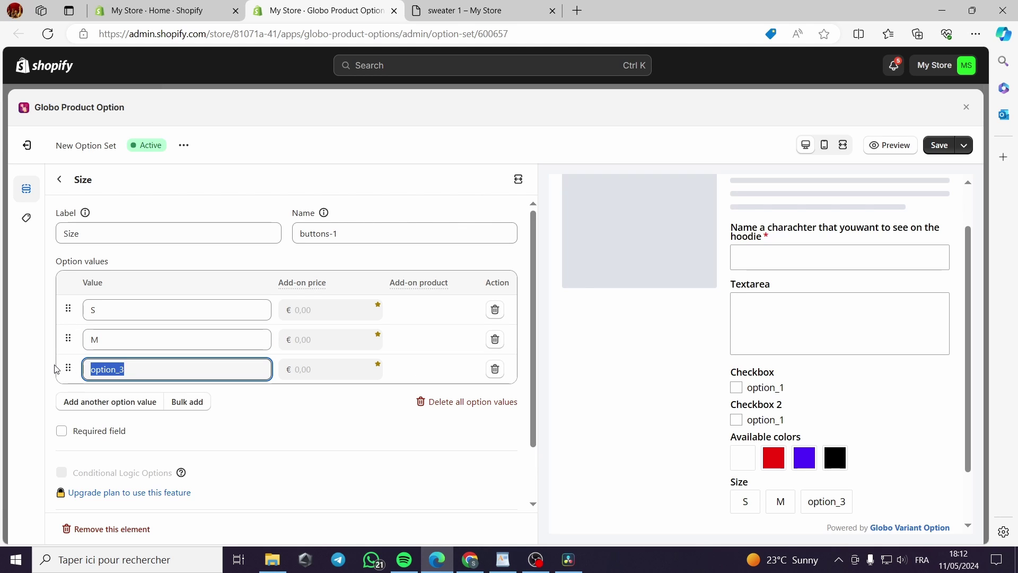
type("L")
left_click(152, 401)
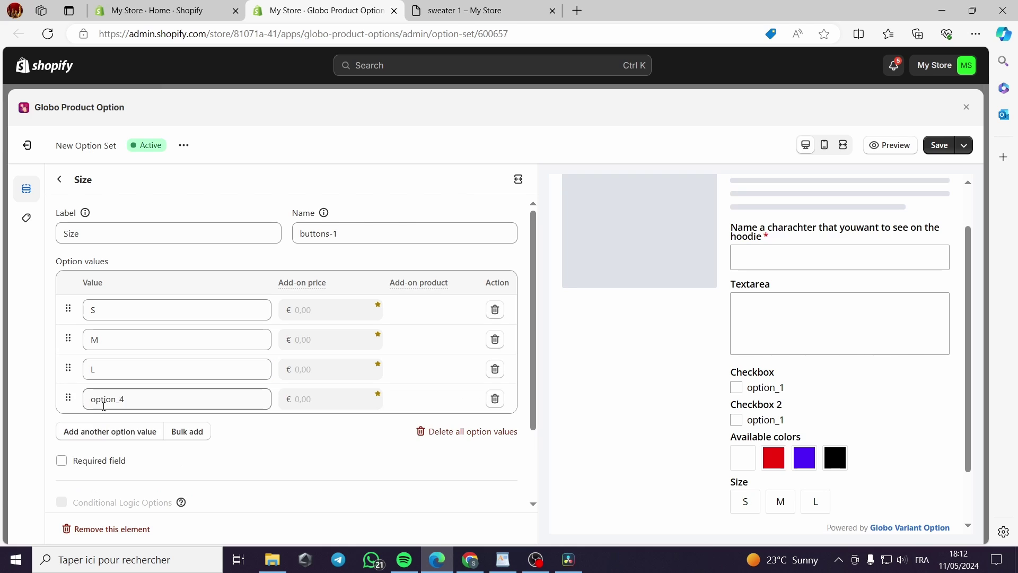
left_click_drag(154, 402, 60, 397)
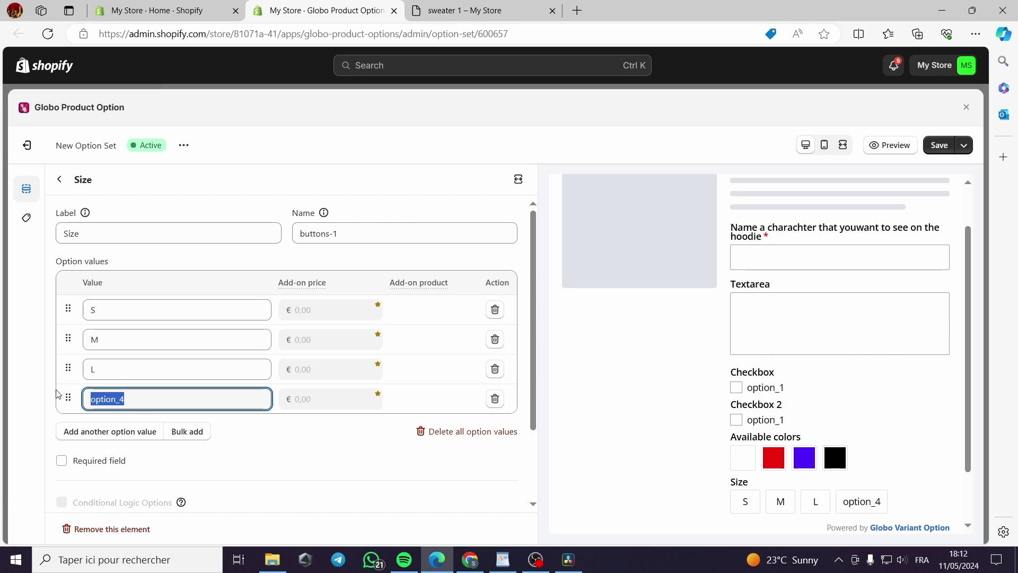
type("XL")
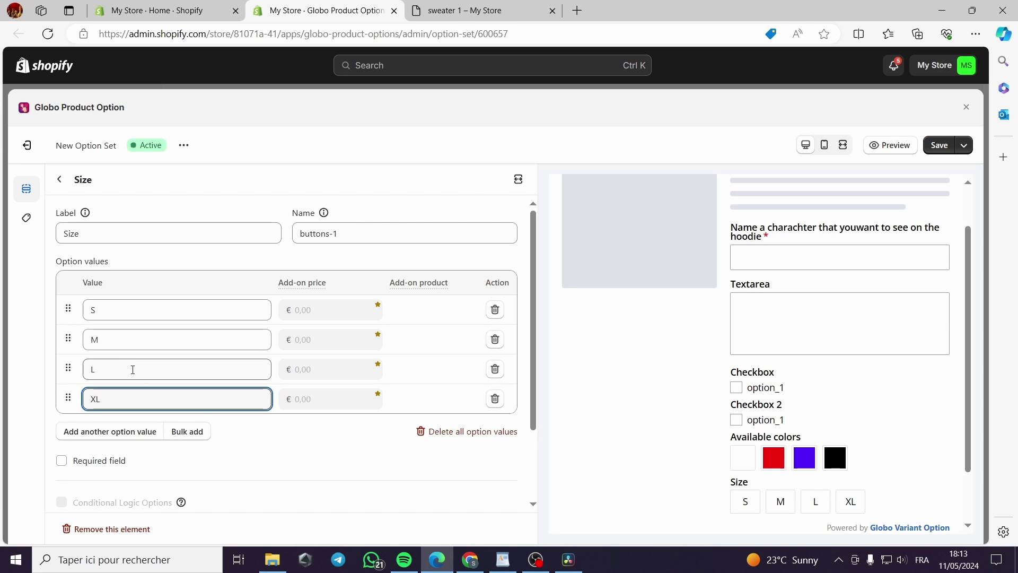
left_click(351, 424)
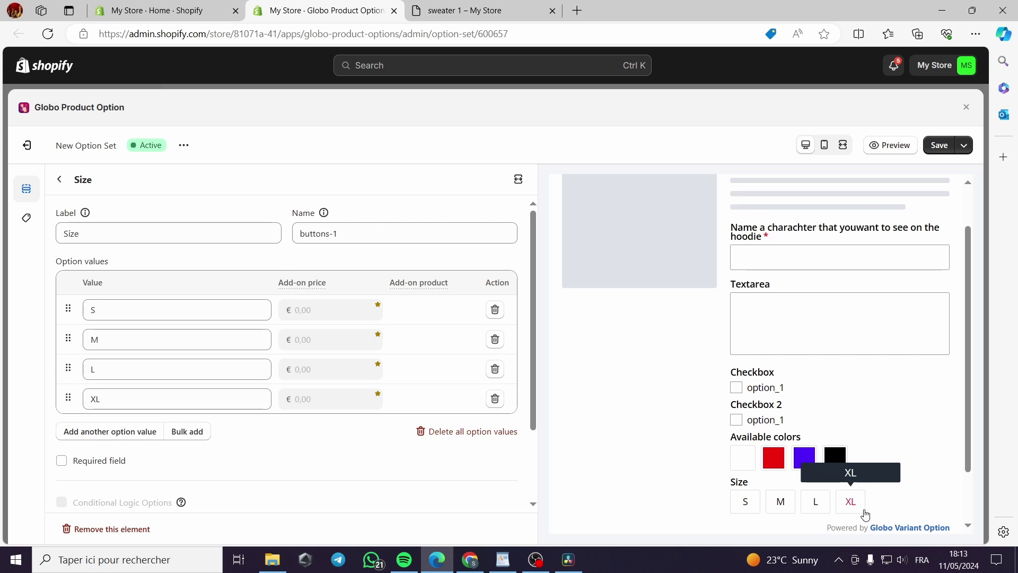
left_click(59, 179)
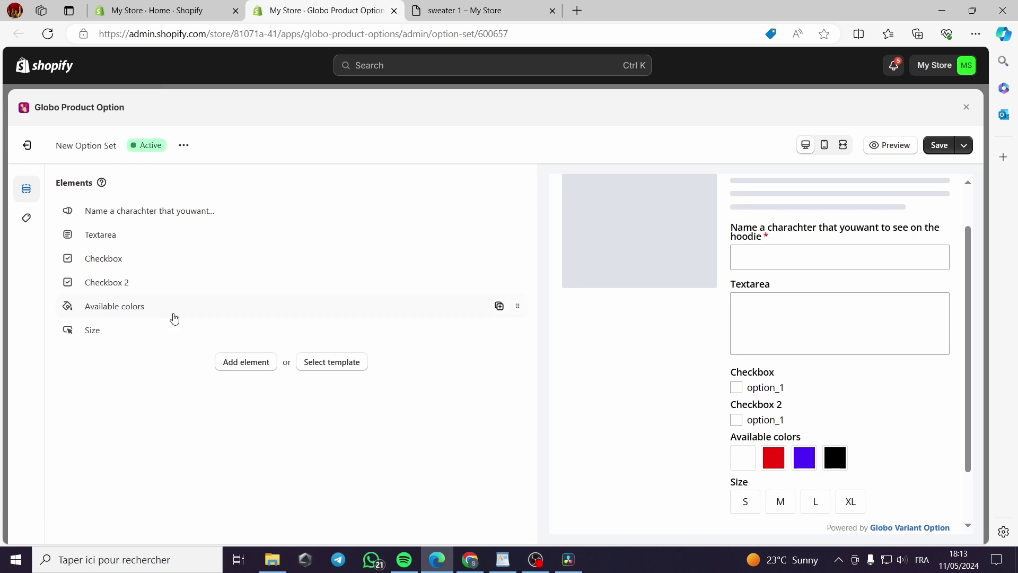
Add a Divider element below Size and check its #000 colour and Solid style.
left_click(223, 363)
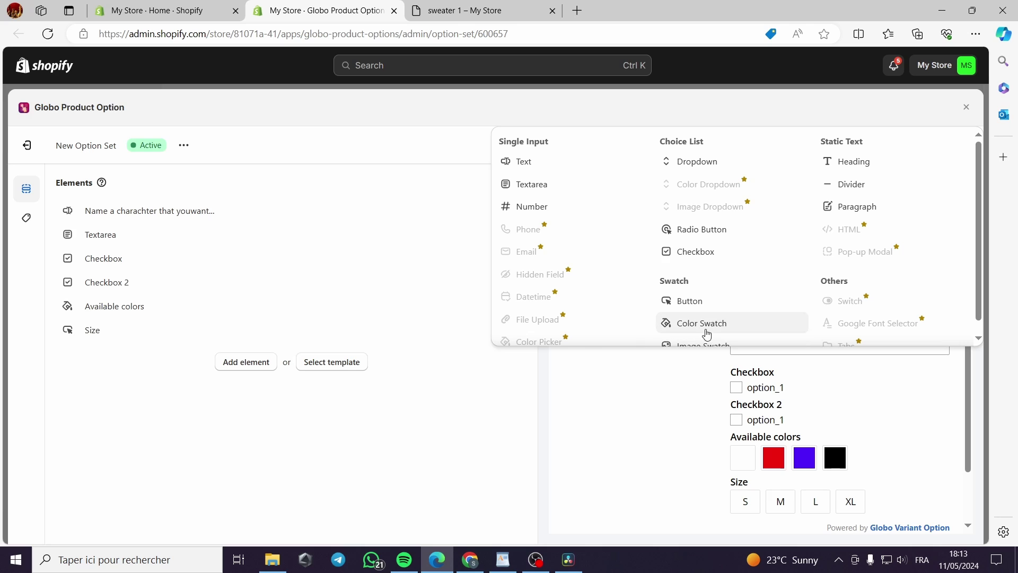
scroll(708, 334, "down", 1)
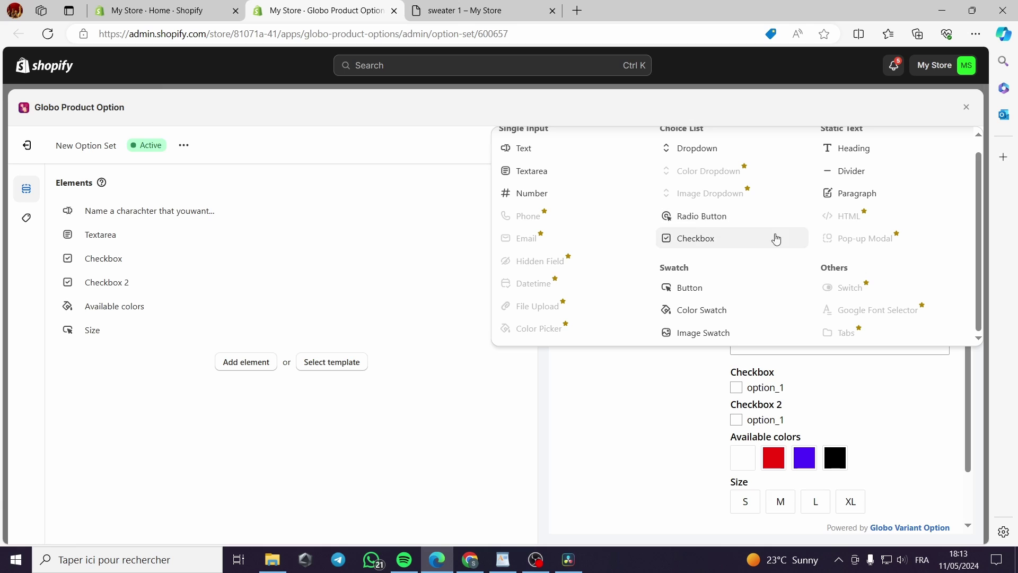
scroll(838, 236, "up", 1)
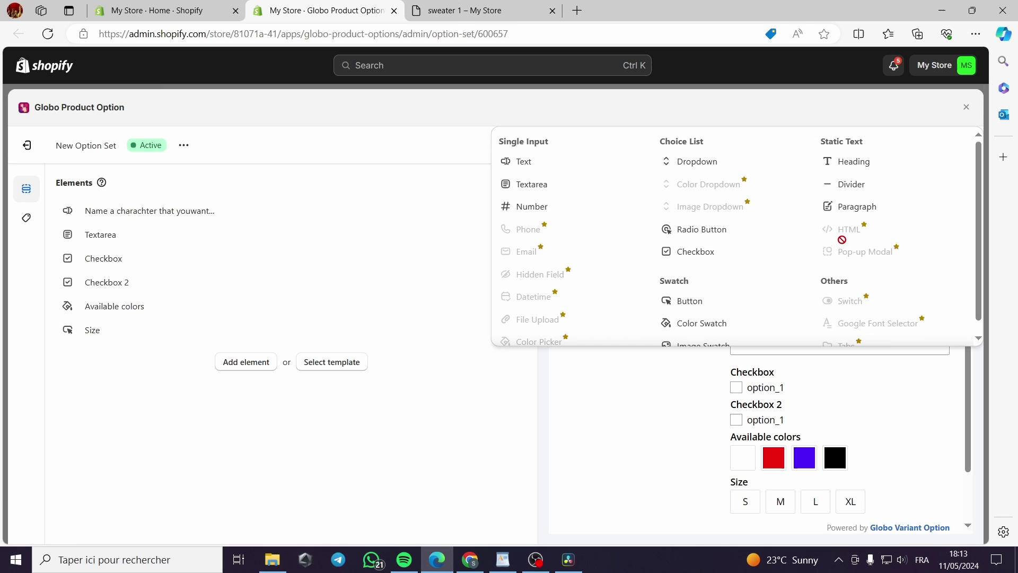
left_click(875, 187)
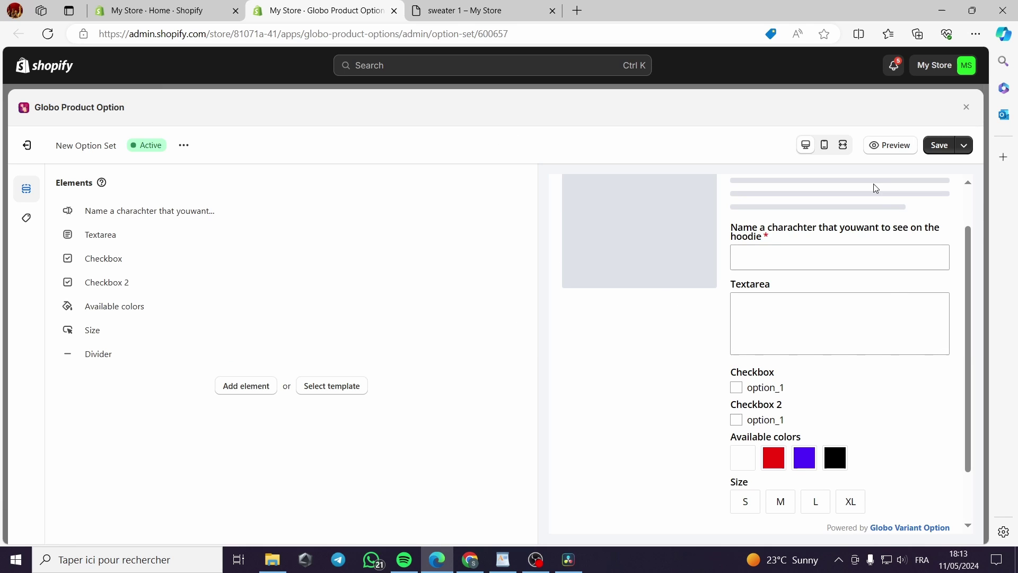
left_click(193, 353)
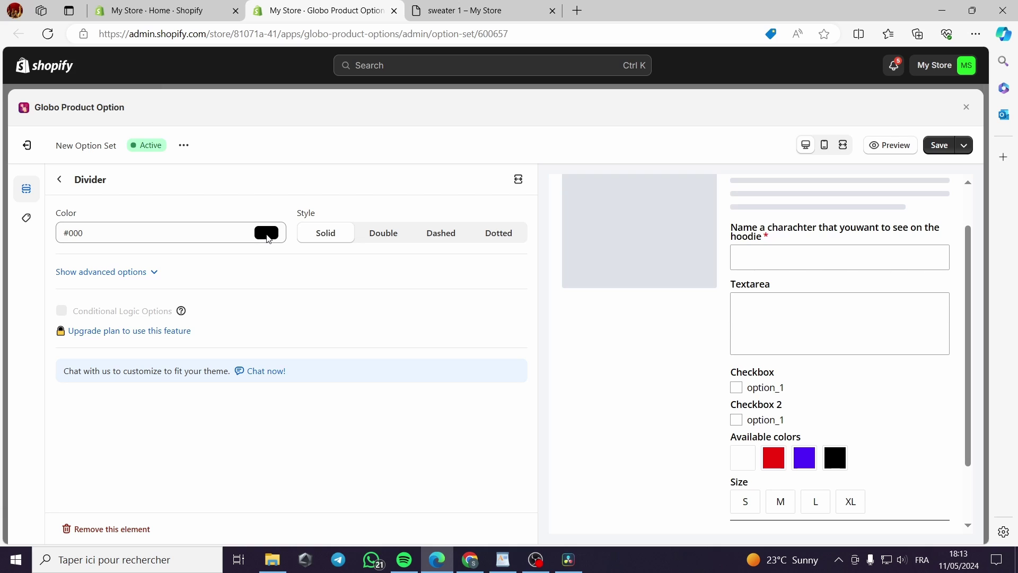
scroll(827, 493, "down", 2)
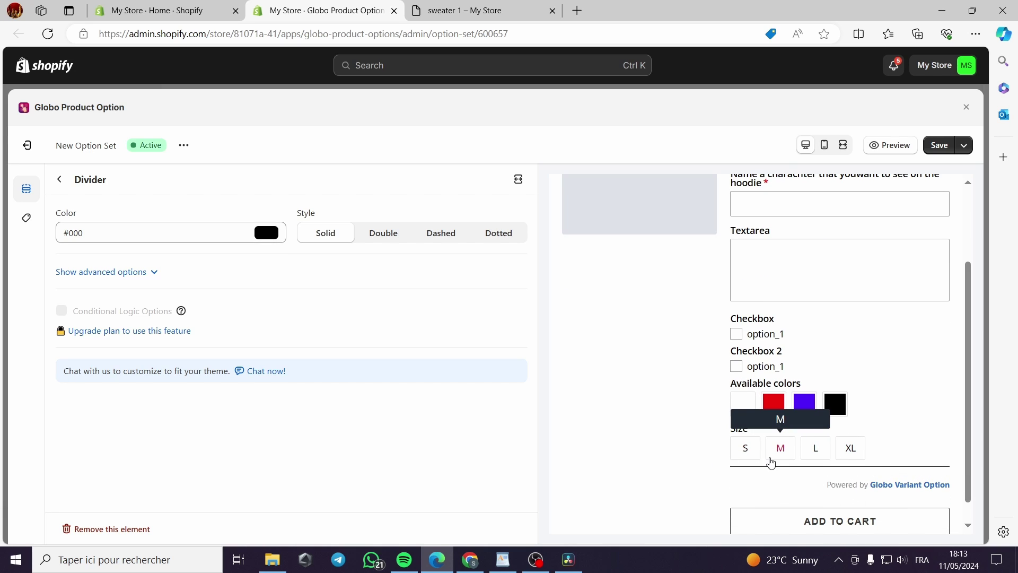
Duplicate the divider and move the copy between Available colors and Size.
left_click(59, 180)
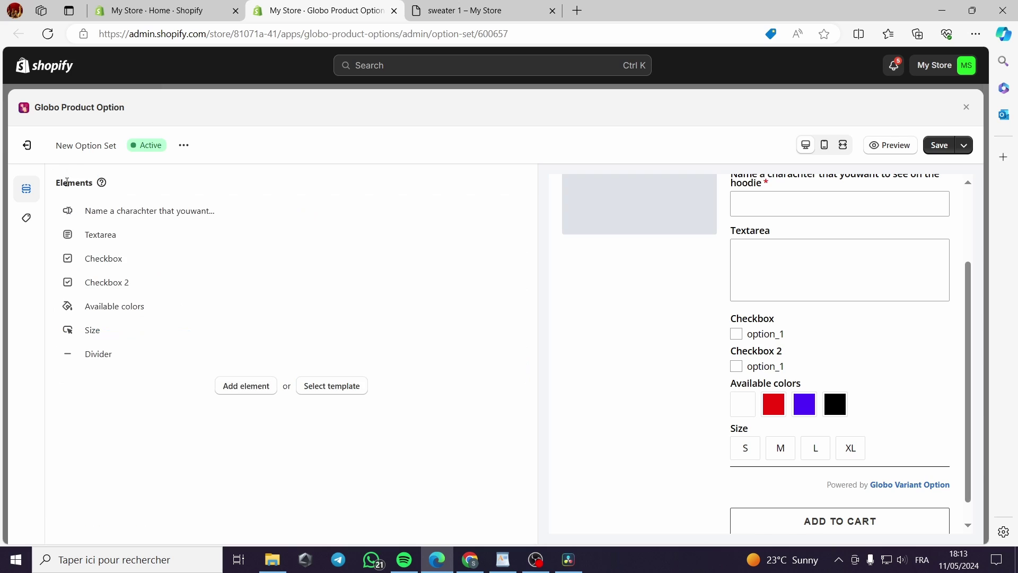
left_click(501, 352)
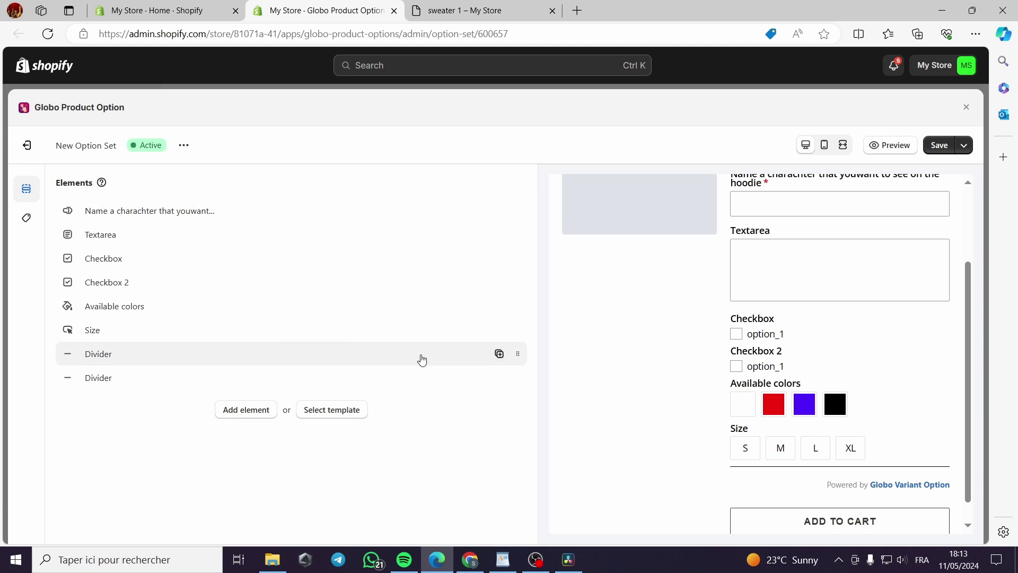
left_click_drag(125, 381, 95, 329)
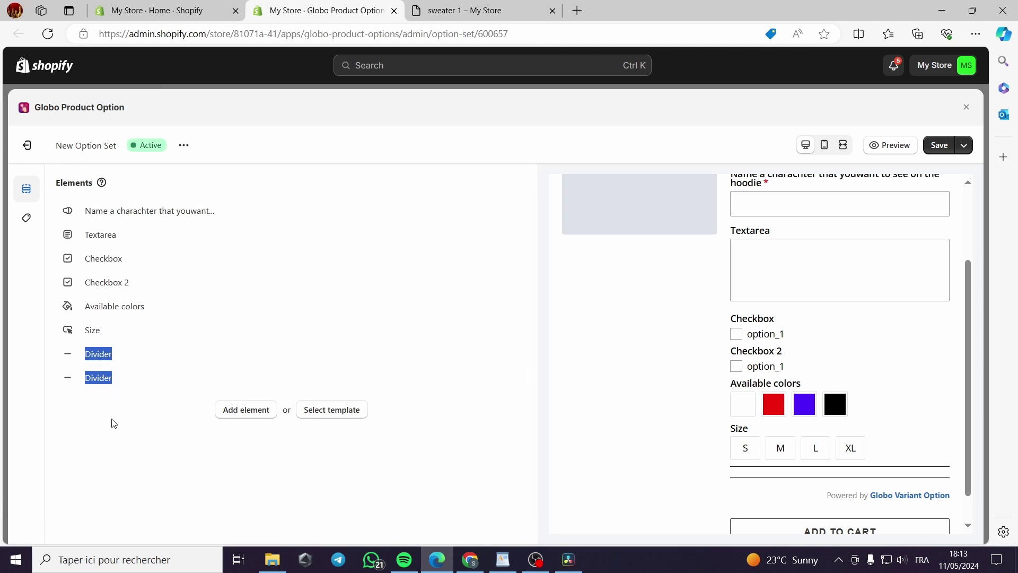
left_click_drag(517, 378, 522, 339)
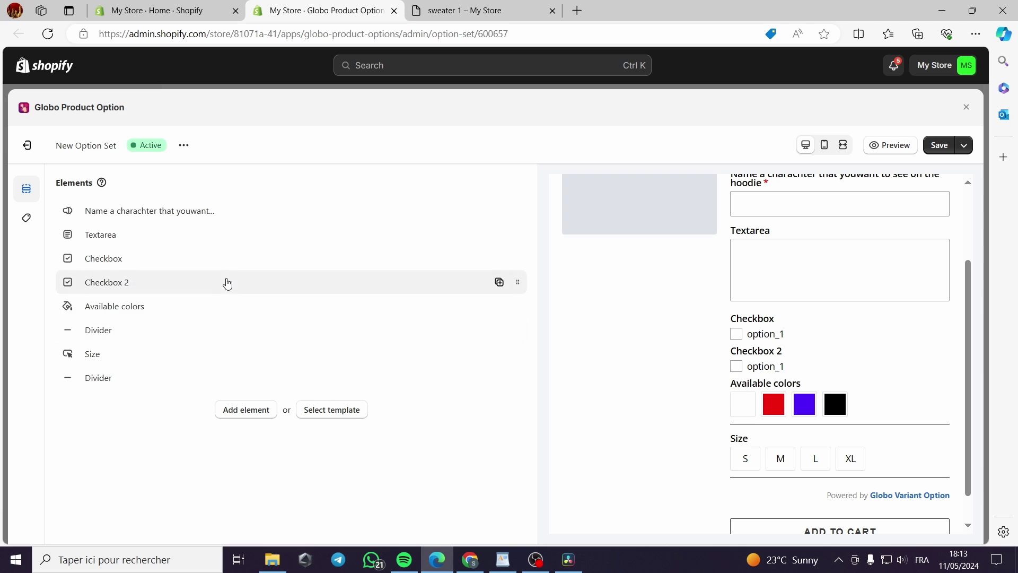
Delete the Checkbox 2 and Checkbox elements from the set.
left_click(217, 282)
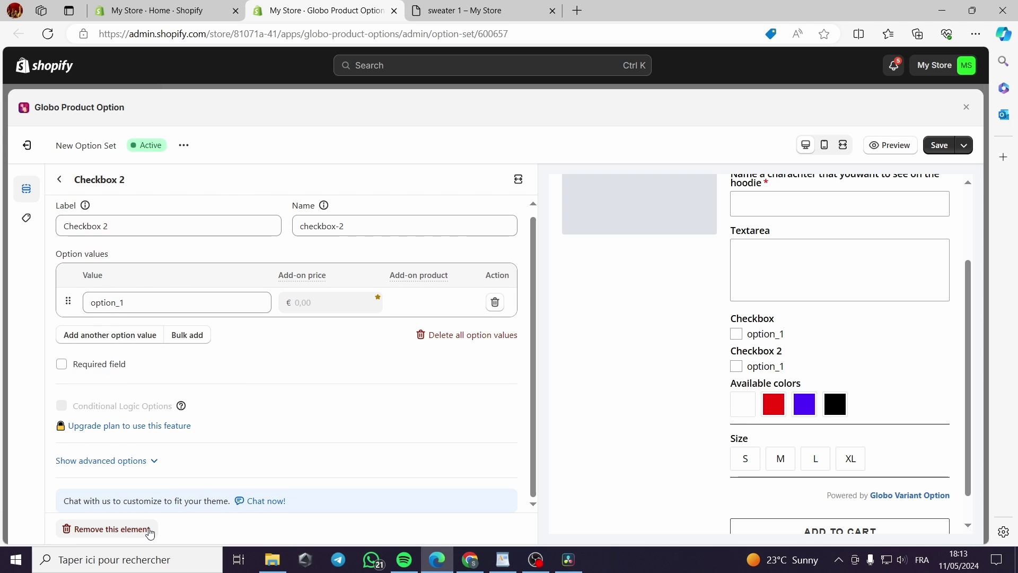
left_click(124, 529)
left_click(669, 371)
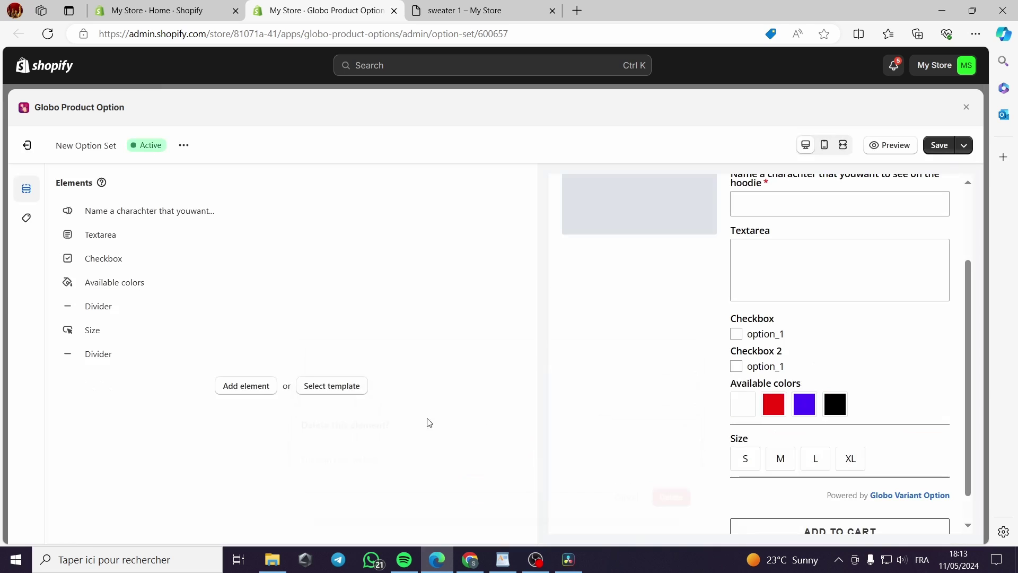
left_click(161, 264)
scroll(141, 504, "down", 1)
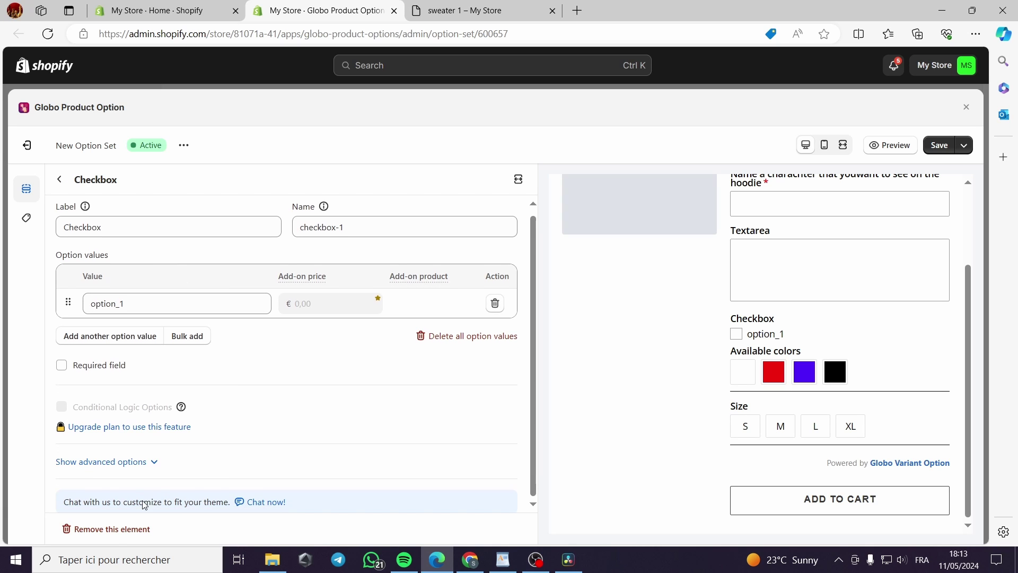
left_click(95, 530)
left_click(671, 371)
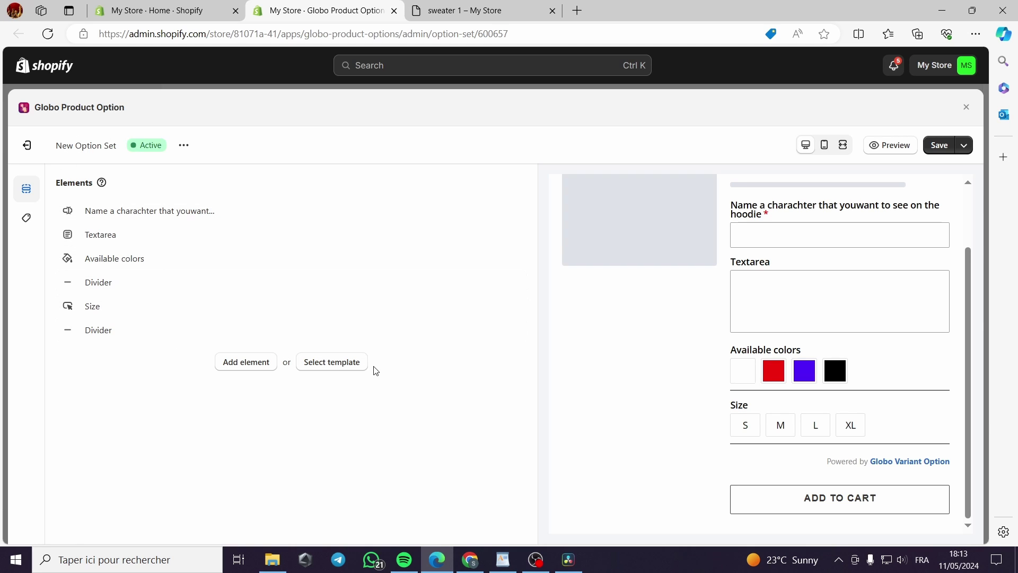
scroll(891, 427, "up", 2)
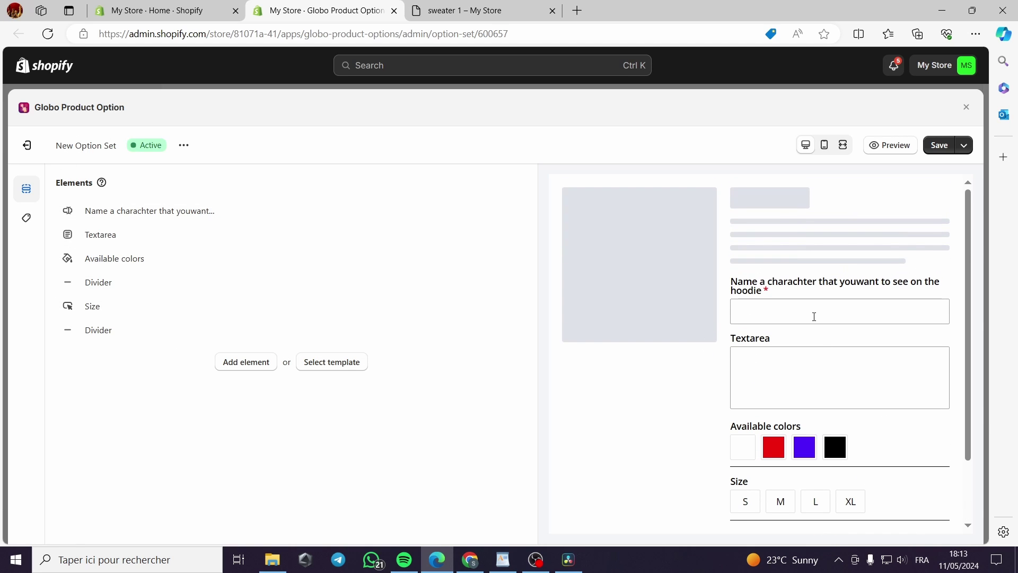
Save the option set and preview it on the sweater 1 product page.
left_click(939, 147)
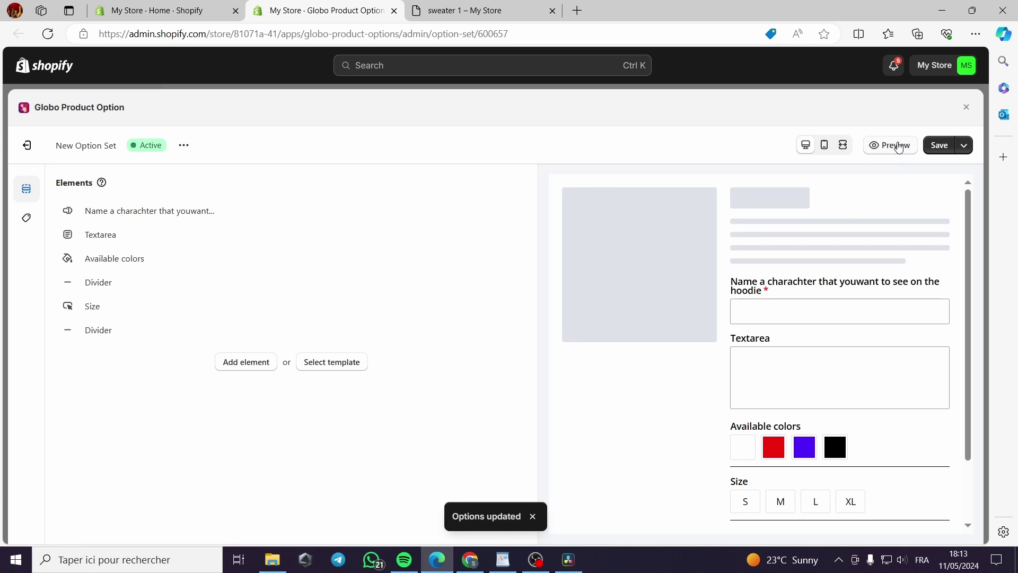
left_click(891, 147)
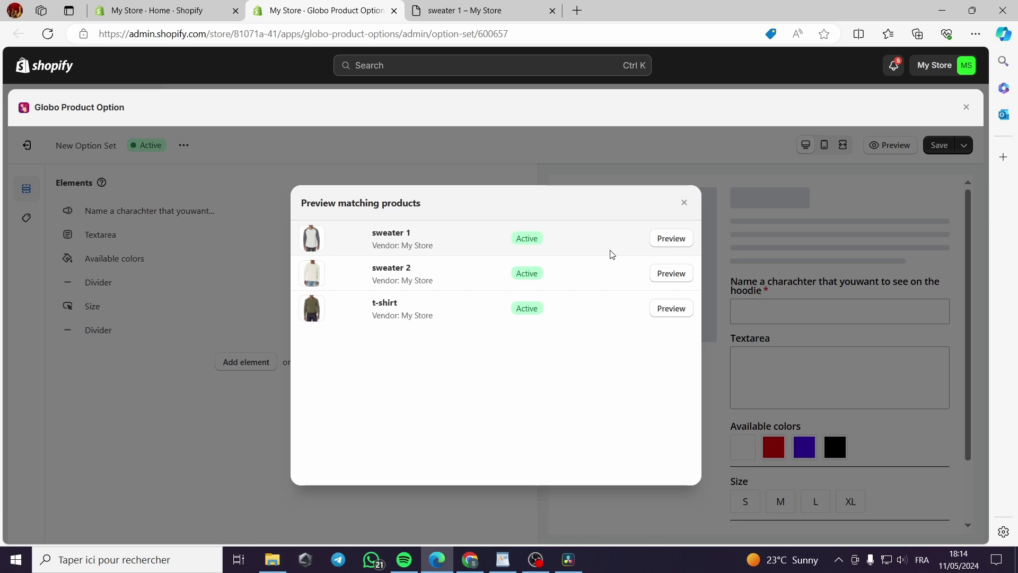
left_click(670, 240)
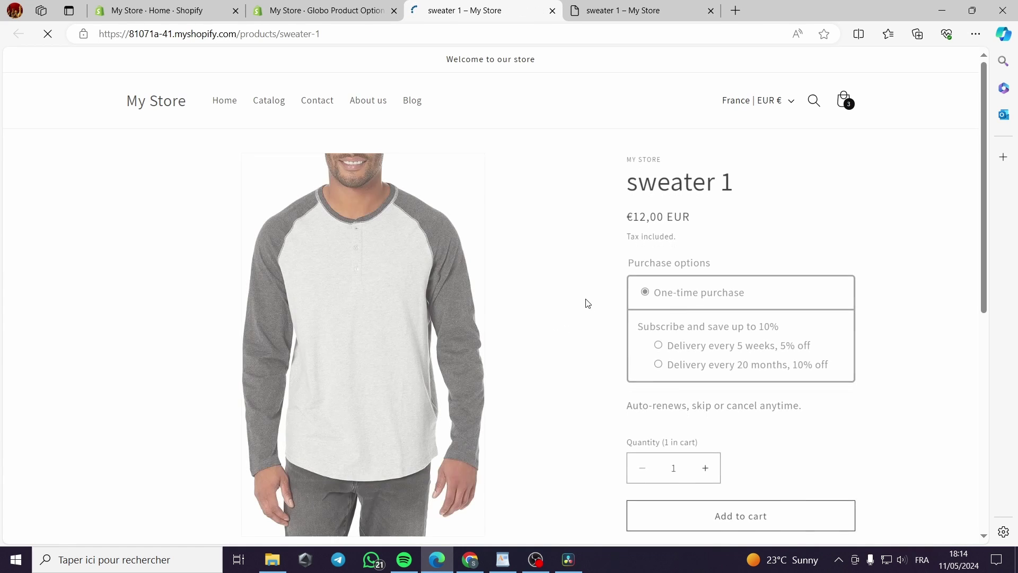
Review the sweater 1 storefront page, then return to the Globo Product Option tab's matching products list.
scroll(728, 304, "down", 9)
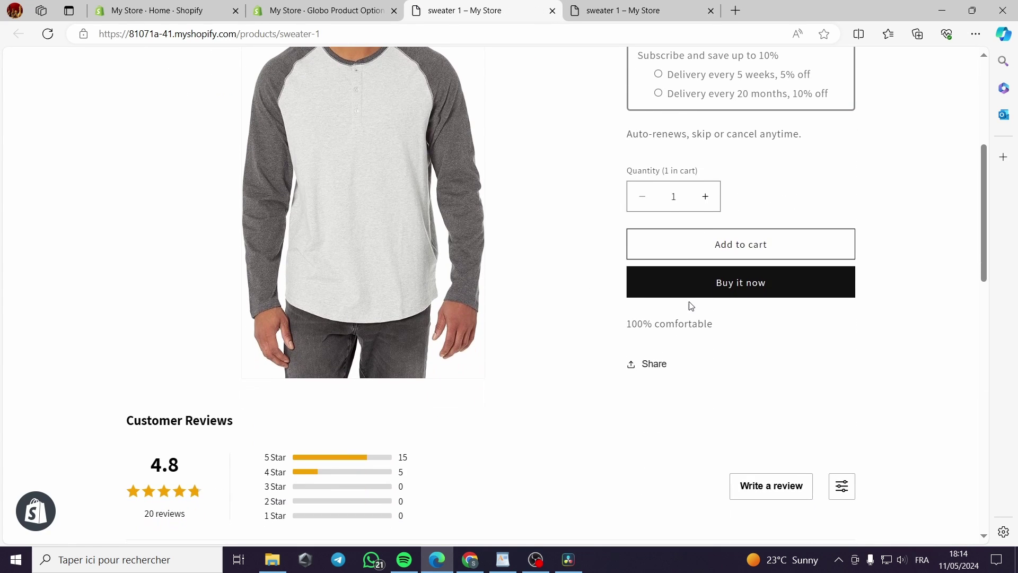
scroll(692, 308, "up", 10)
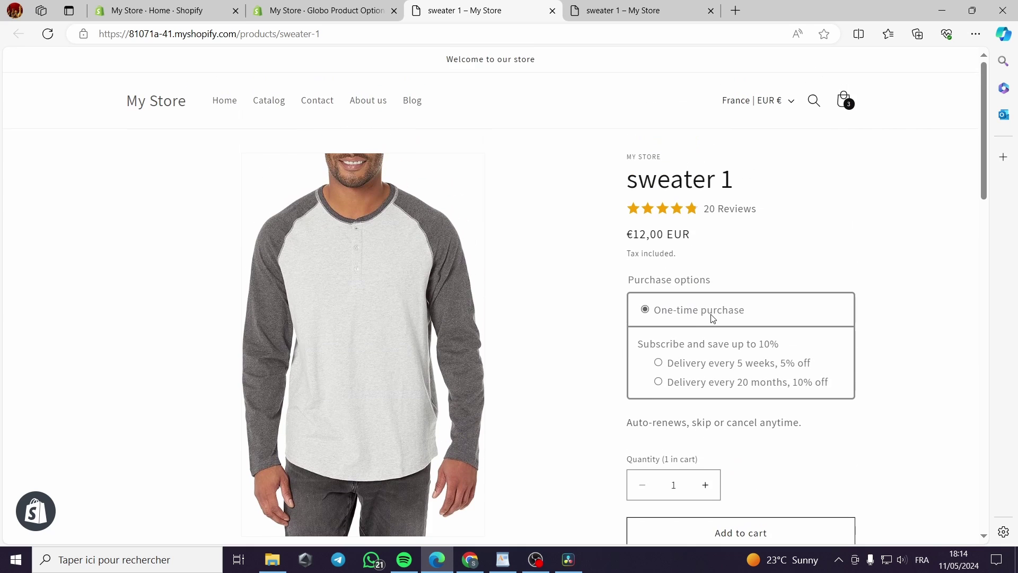
scroll(713, 318, "down", 7)
scroll(759, 329, "up", 5)
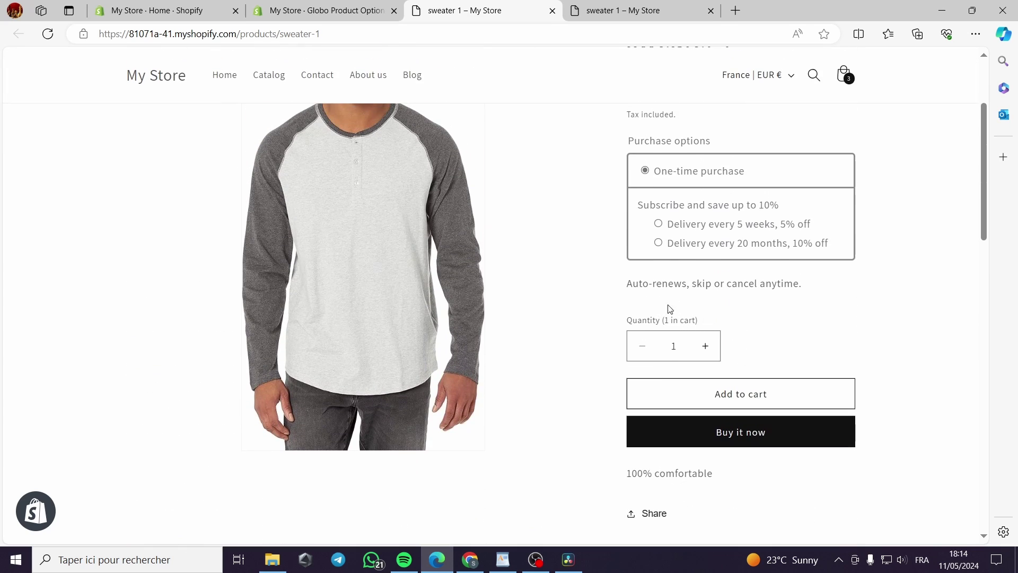
scroll(721, 324, "up", 3)
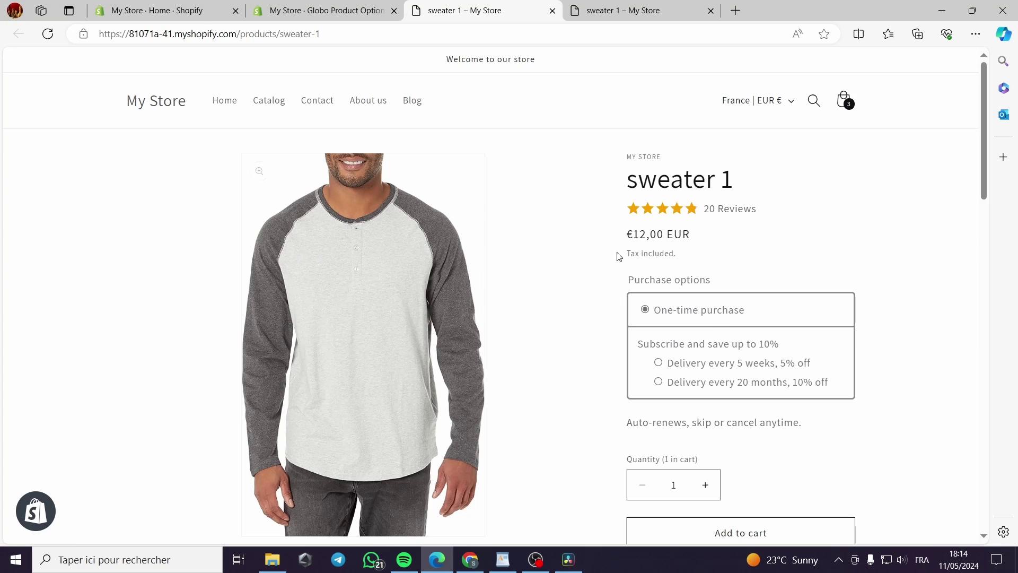
left_click(318, 7)
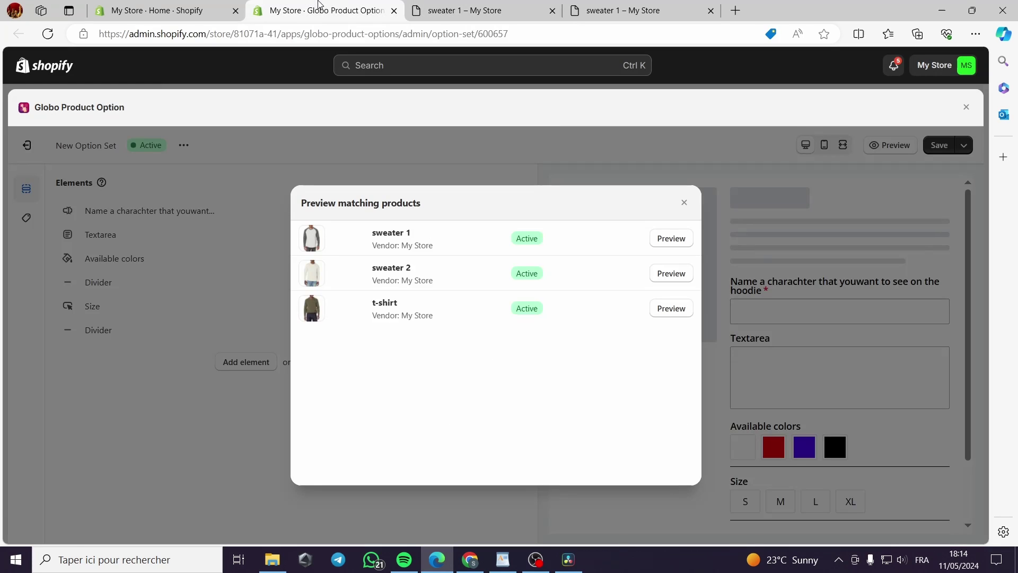
Close the matching products preview and exit to the Option Sets list showing 600731 and 600662.
left_click(684, 205)
left_click(28, 145)
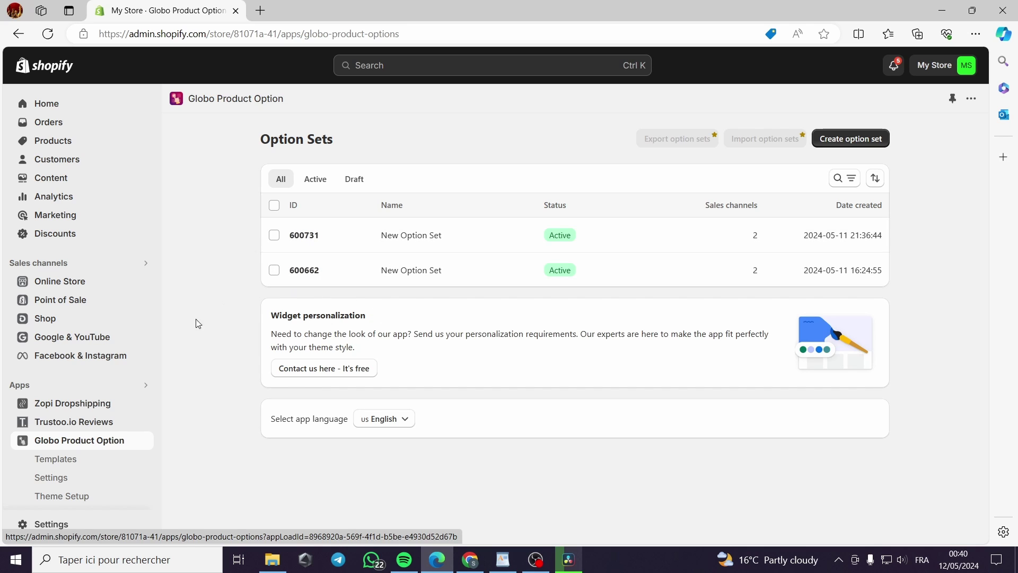
On Globo's Theme Setup page, keep Dawn (Live theme) selected and confirm the app embed is Activated.
scroll(98, 403, "down", 2)
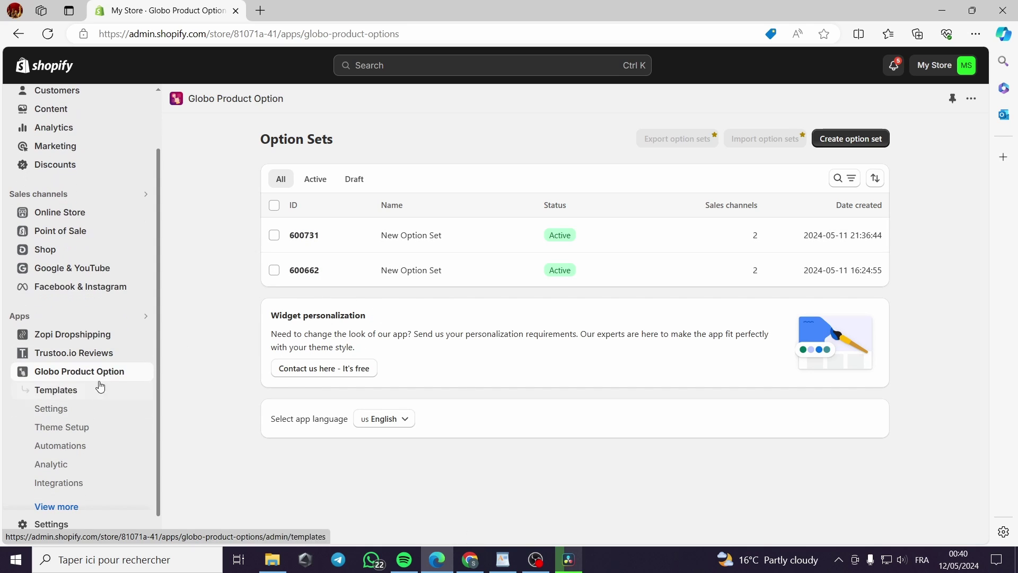
left_click(56, 428)
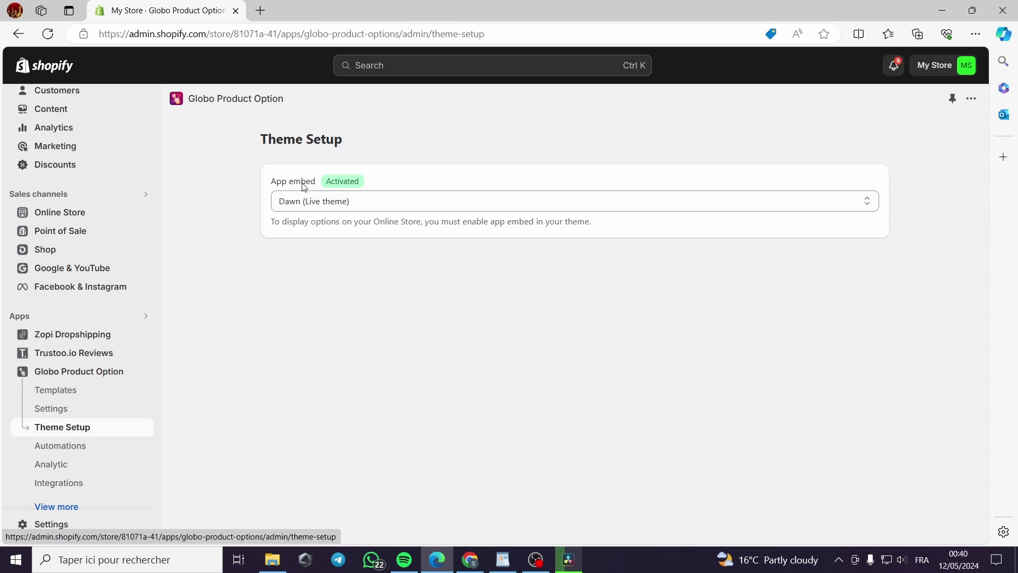
left_click(405, 205)
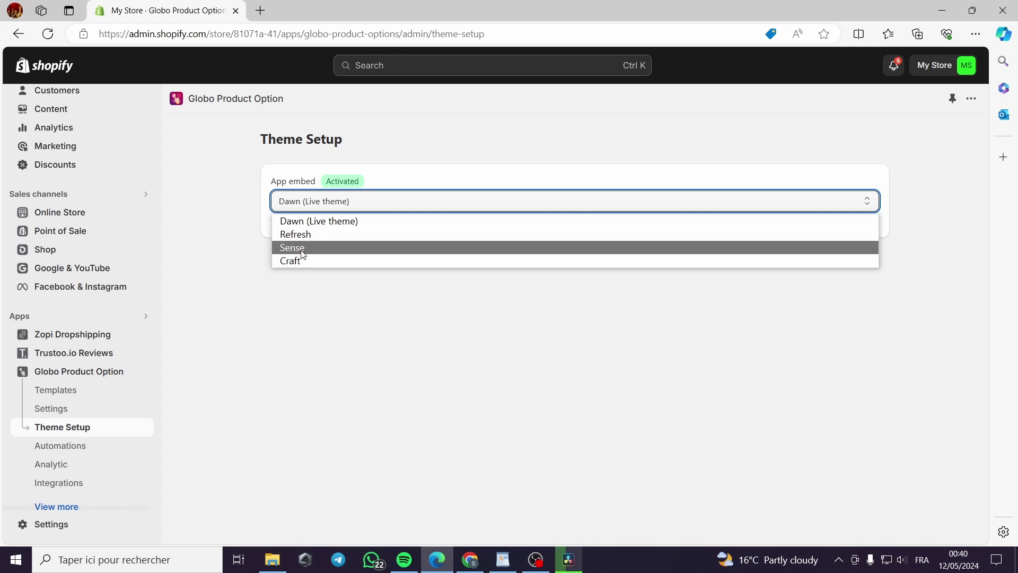
left_click(327, 227)
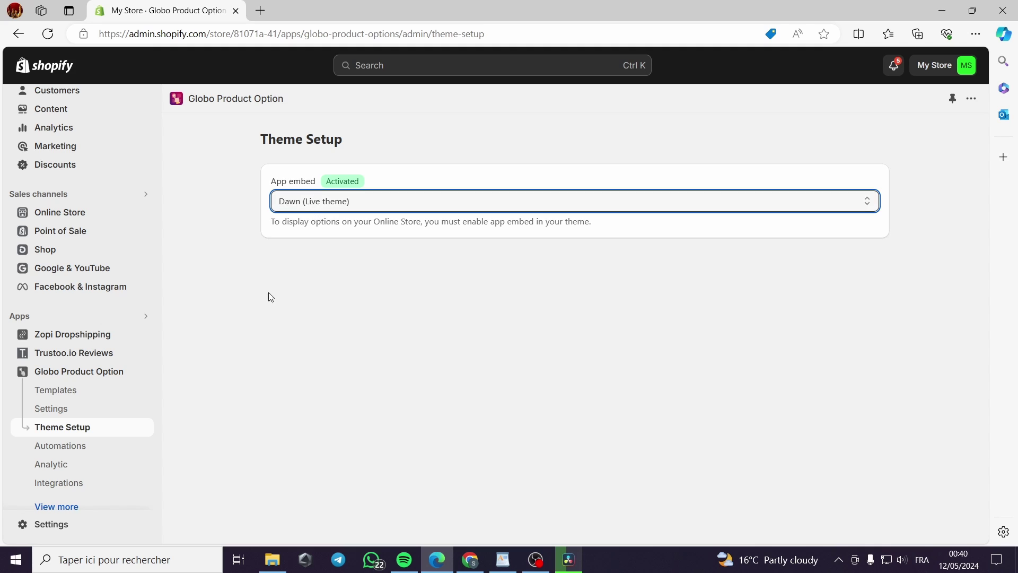
Customize the Dawn theme from Online Store and verify Globo Product Options is on in App embeds.
left_click(79, 217)
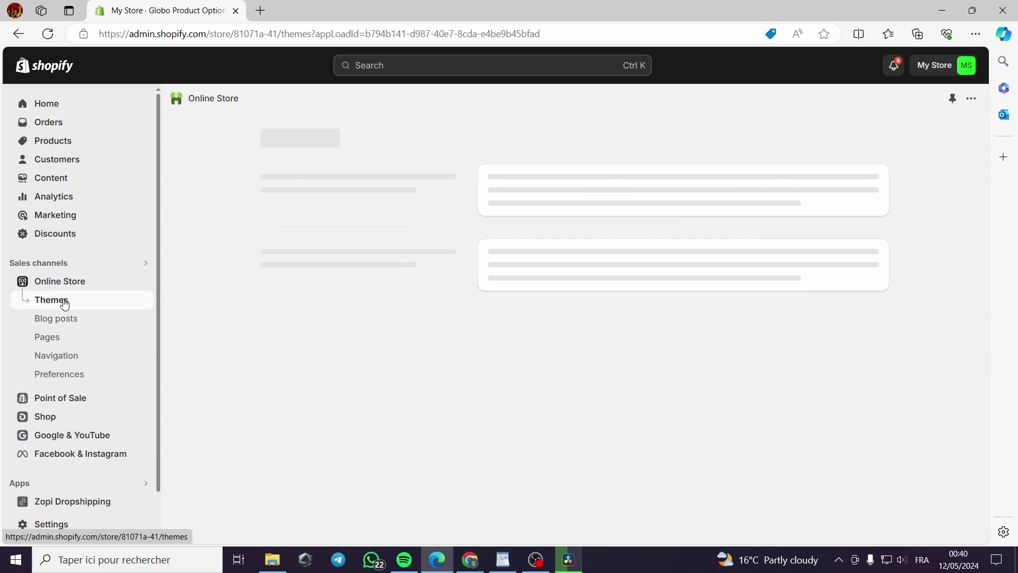
scroll(430, 392, "down", 3)
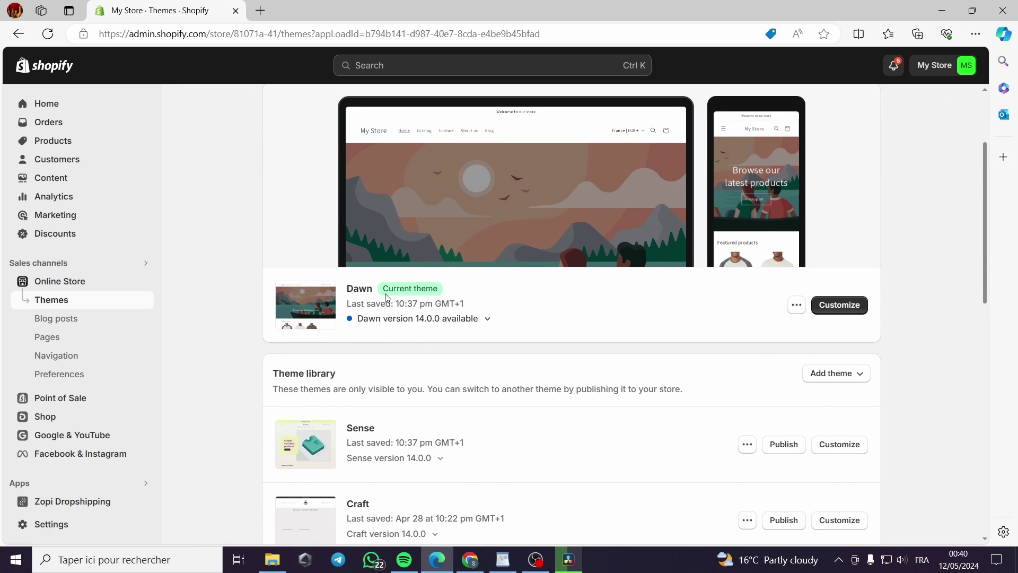
left_click(847, 304)
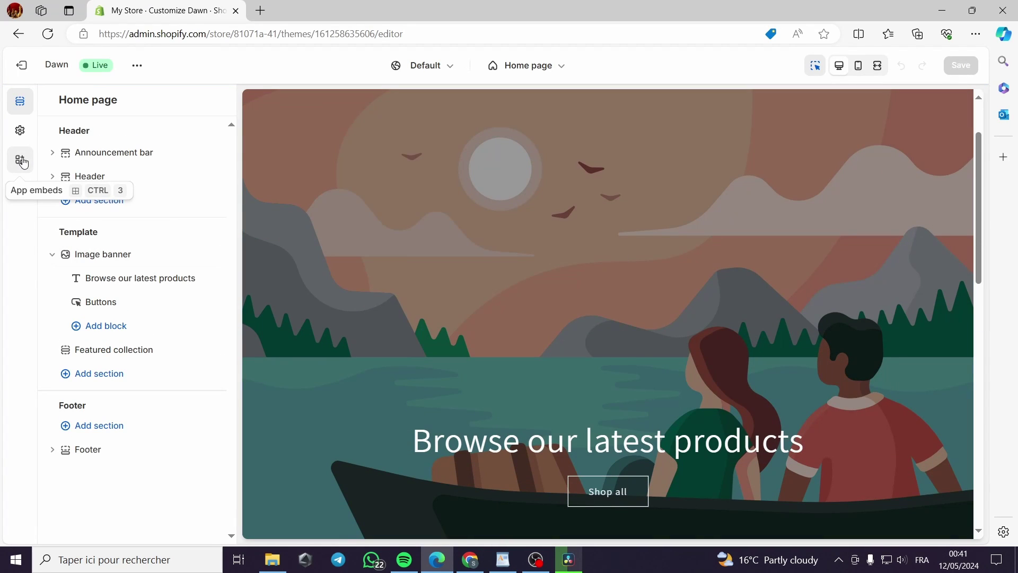
left_click(23, 162)
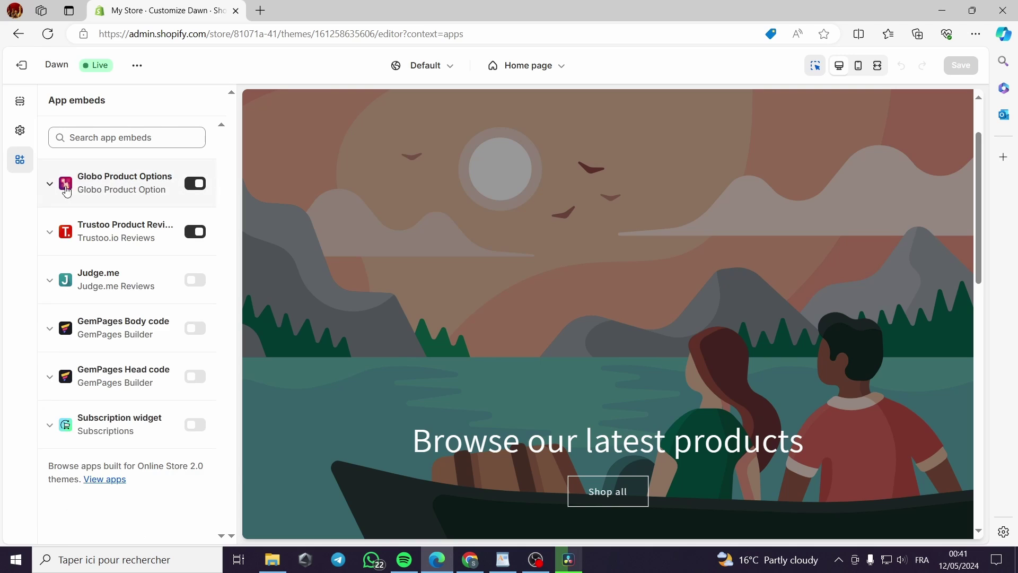